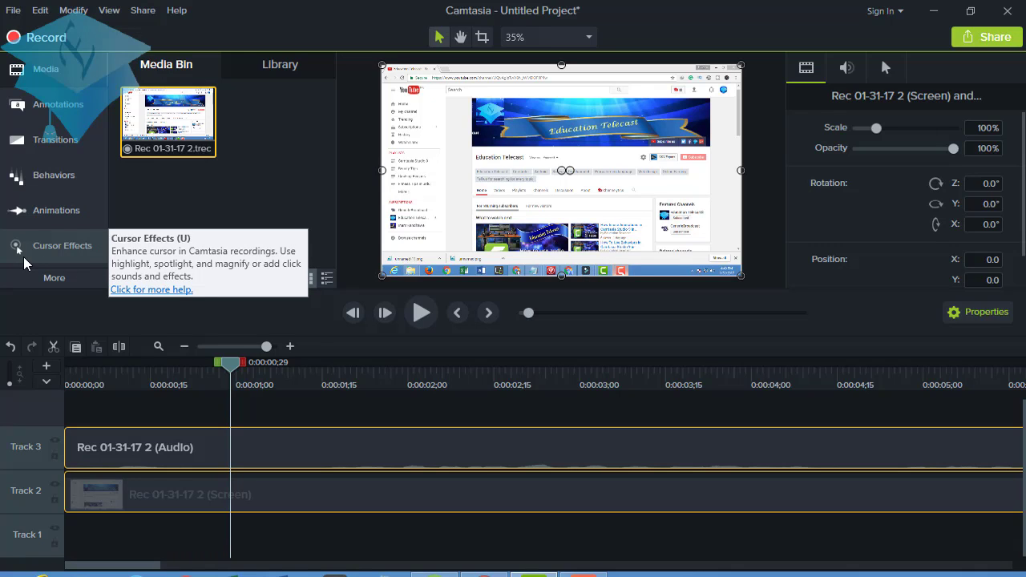
- Apply the Cursor Highlight effect to the Rec 01-31-17 2 (Screen) clip and preview it at 0:00:03;17
{"action": "left_click", "coordinate": [44, 284]}
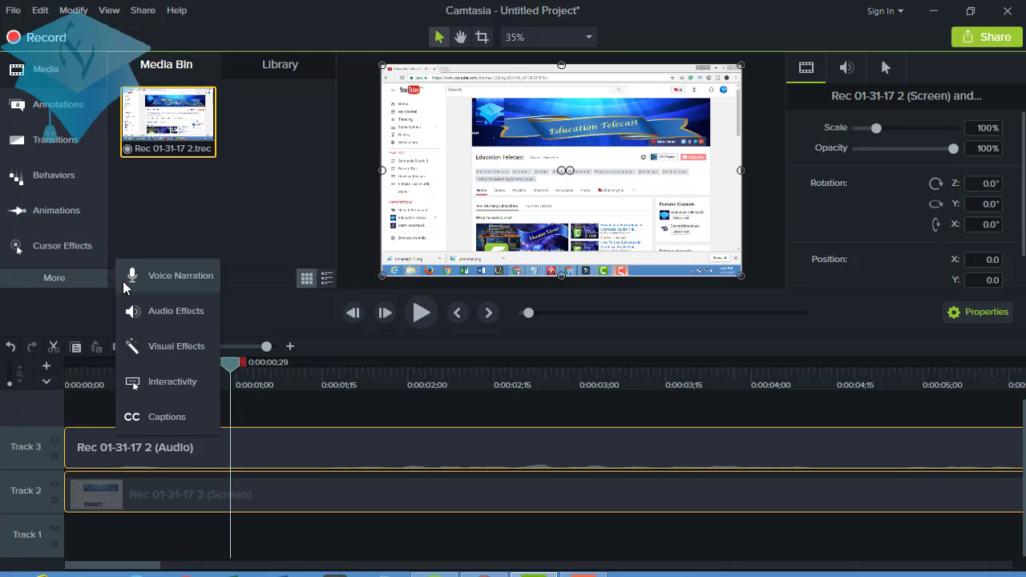
{"action": "left_click", "coordinate": [44, 252]}
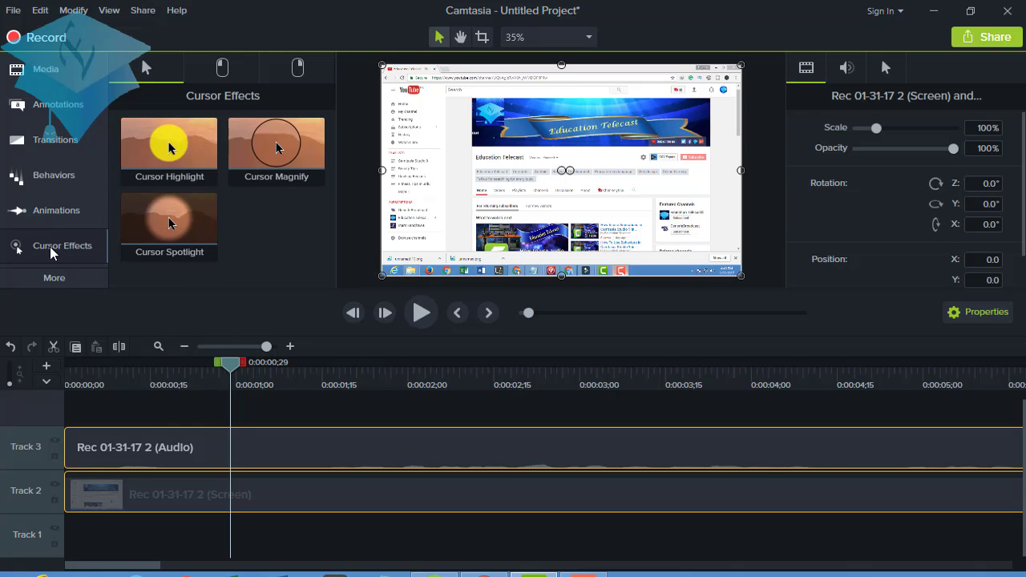
{"action": "left_click", "coordinate": [168, 147]}
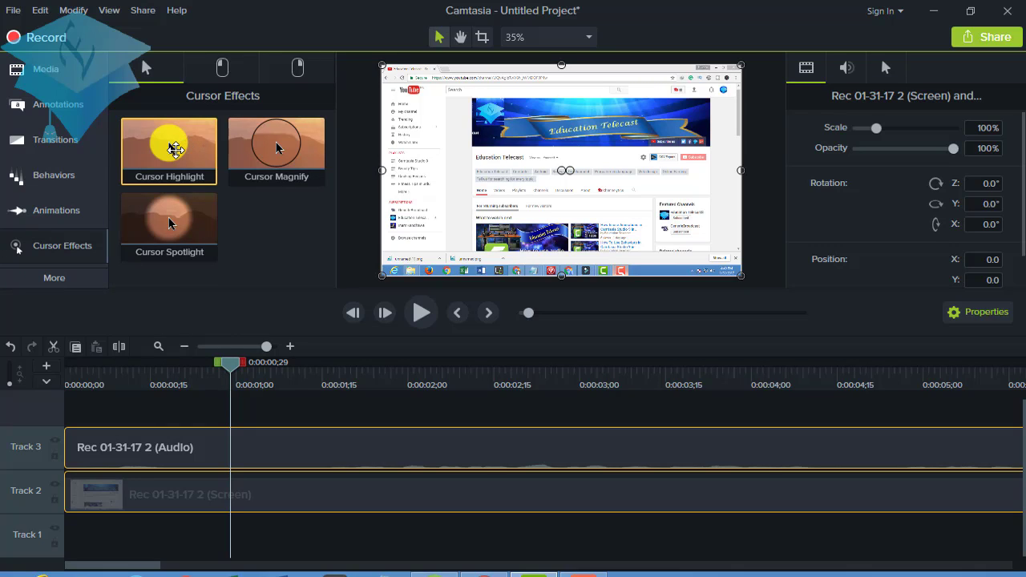
{"action": "left_click_drag", "start_coordinate": [166, 147], "coordinate": [284, 496]}
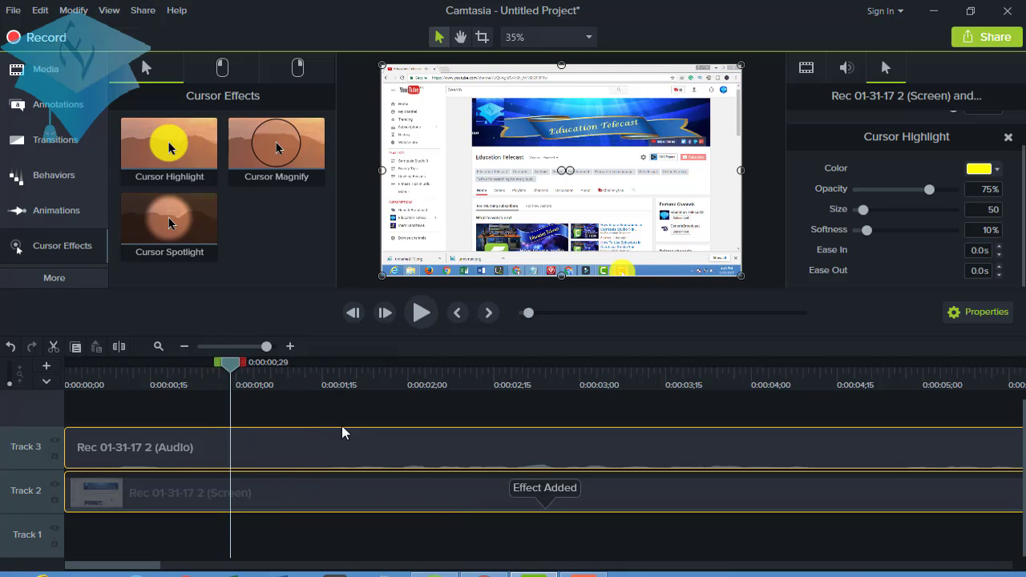
{"action": "left_click_drag", "start_coordinate": [233, 375], "coordinate": [673, 478]}
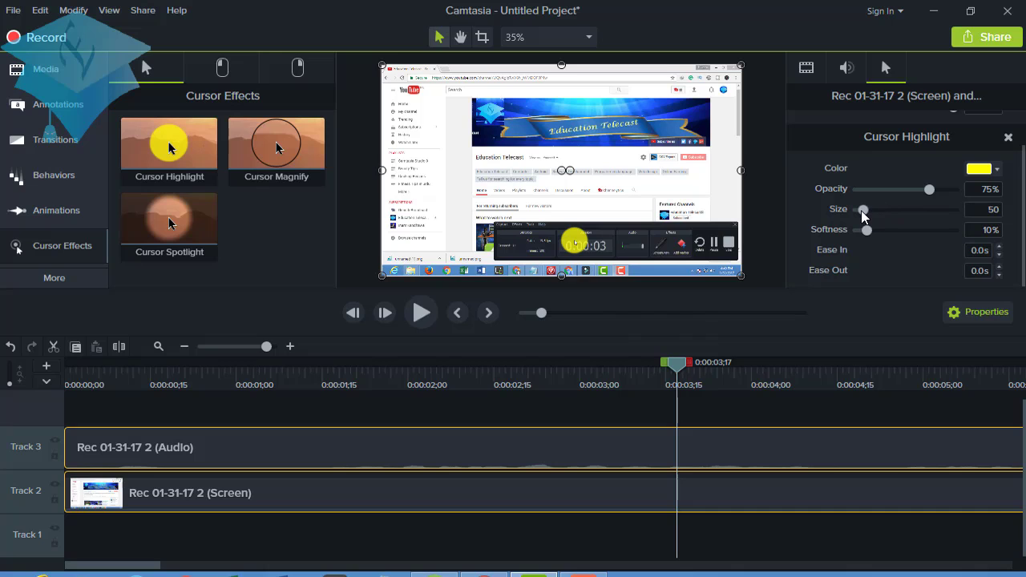
- Try a red highlight colour, then use white with size 253 and softness 14%
{"action": "mouse_move", "coordinate": [862, 211]}
{"action": "left_mouse_down"}
{"action": "mouse_move", "coordinate": [908, 220]}
{"action": "mouse_move", "coordinate": [871, 219]}
{"action": "left_mouse_up"}
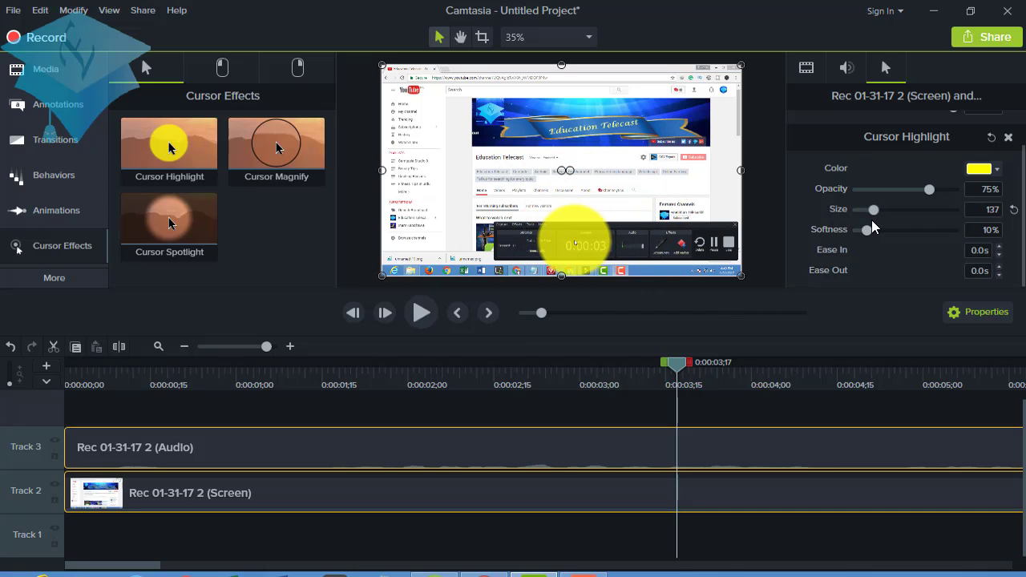
{"action": "left_click", "coordinate": [976, 171]}
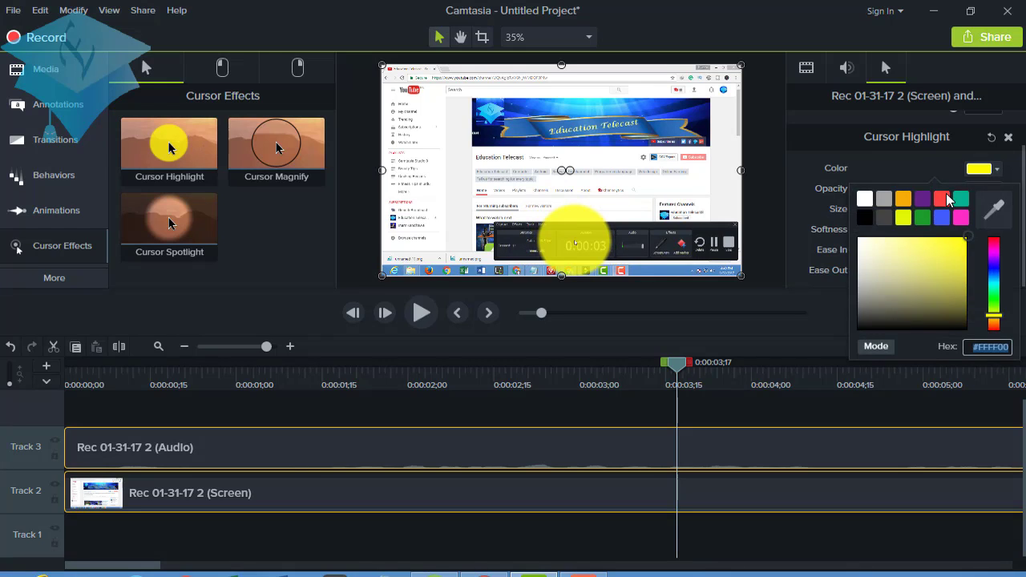
{"action": "left_click", "coordinate": [893, 214]}
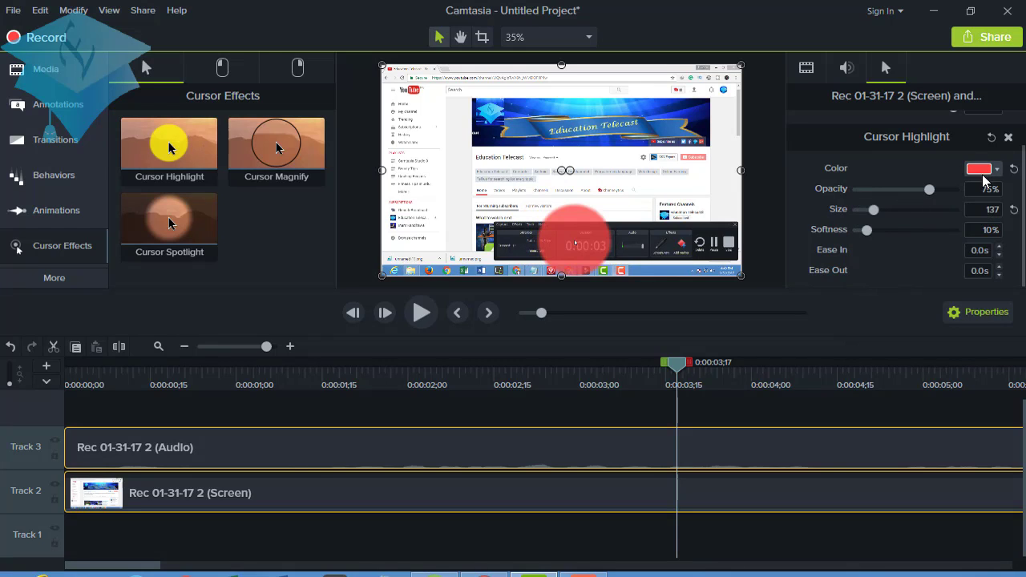
{"action": "left_click", "coordinate": [979, 168]}
{"action": "left_click", "coordinate": [868, 204]}
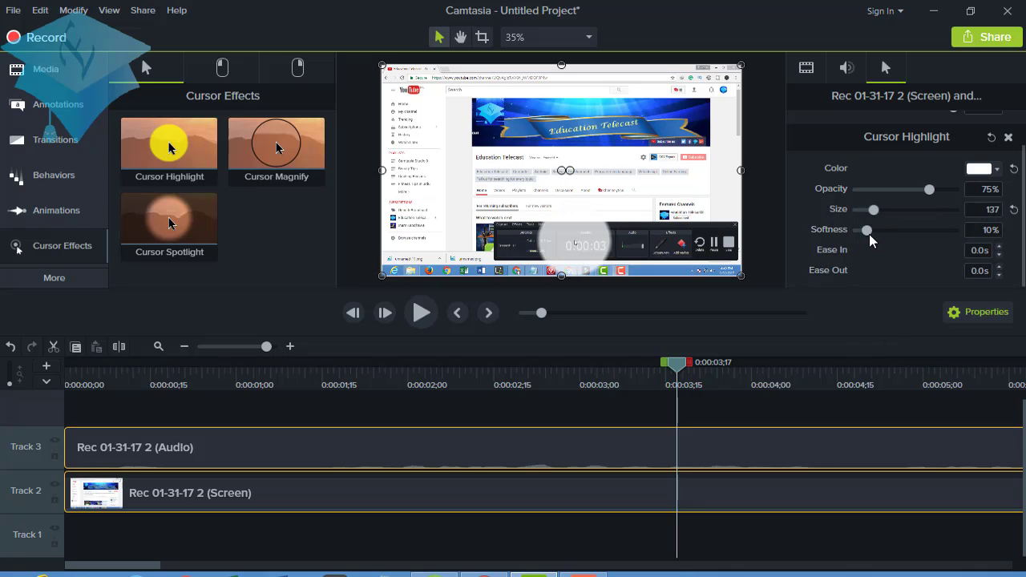
{"action": "mouse_move", "coordinate": [869, 231]}
{"action": "left_mouse_down"}
{"action": "mouse_move", "coordinate": [943, 235]}
{"action": "mouse_move", "coordinate": [850, 236]}
{"action": "mouse_move", "coordinate": [881, 235]}
{"action": "mouse_move", "coordinate": [902, 211]}
{"action": "mouse_move", "coordinate": [879, 213]}
{"action": "mouse_move", "coordinate": [892, 212]}
{"action": "mouse_move", "coordinate": [873, 234]}
{"action": "left_mouse_up"}
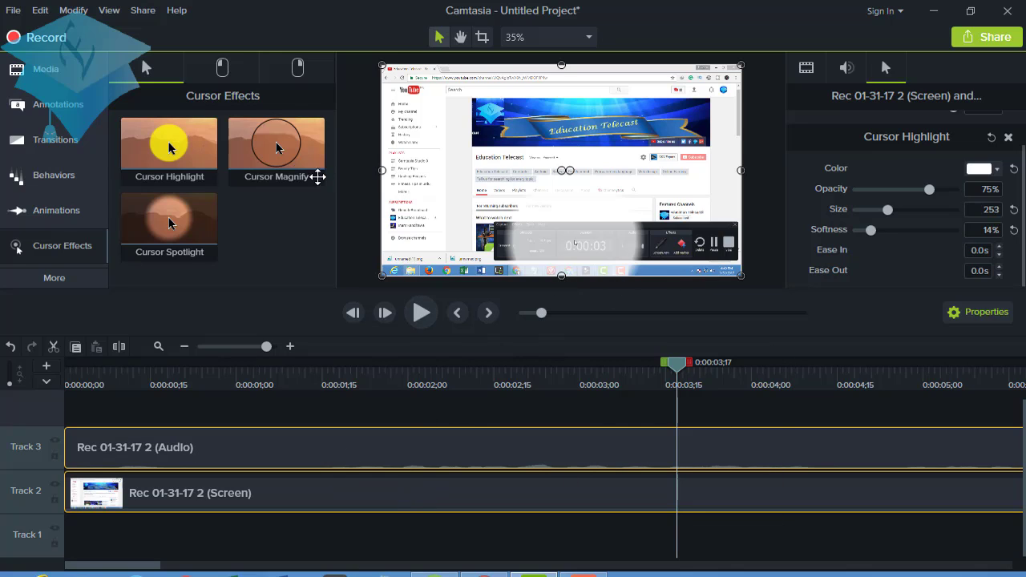
- Remove all effects from the screen recording clip to clear the cursor highlight
{"action": "right_click", "coordinate": [389, 497]}
{"action": "mouse_move", "coordinate": [553, 481]}
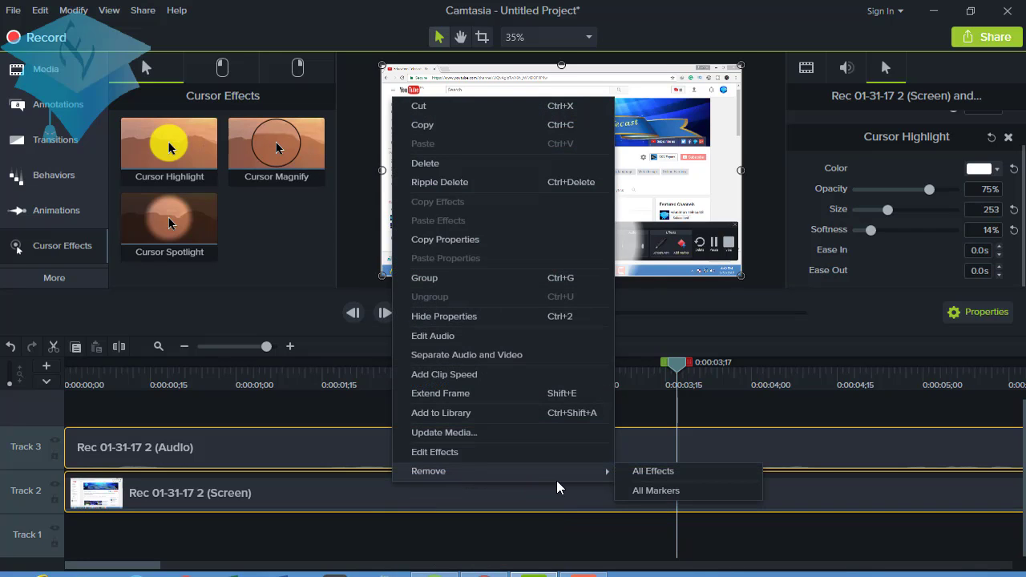
{"action": "left_click", "coordinate": [654, 475]}
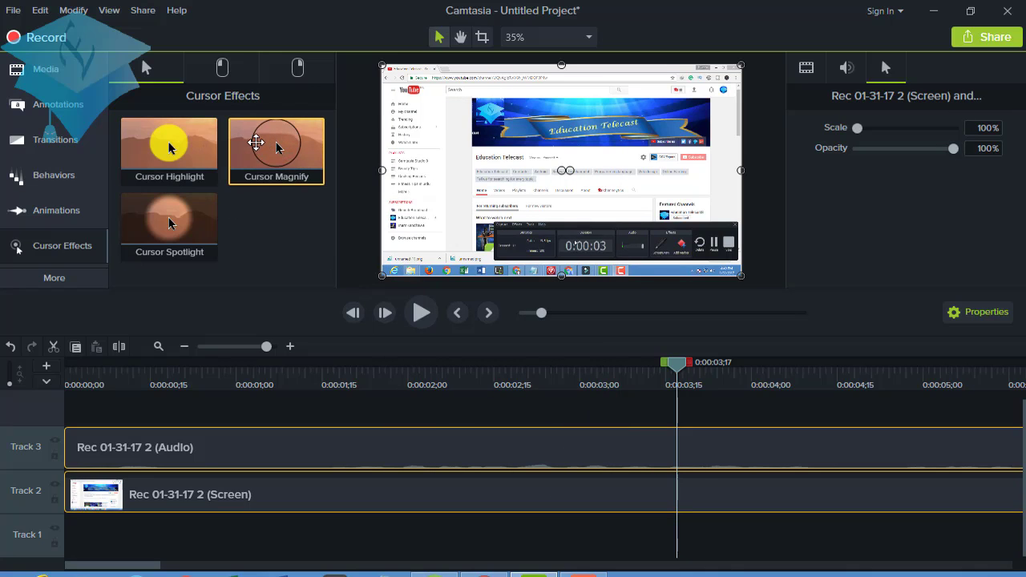
- Apply Cursor Magnify to the screen clip and set size 200, zoom 170%, shadow 0 and softness 3%, previewing at 0:00:05;04
{"action": "left_click_drag", "start_coordinate": [255, 141], "coordinate": [548, 494]}
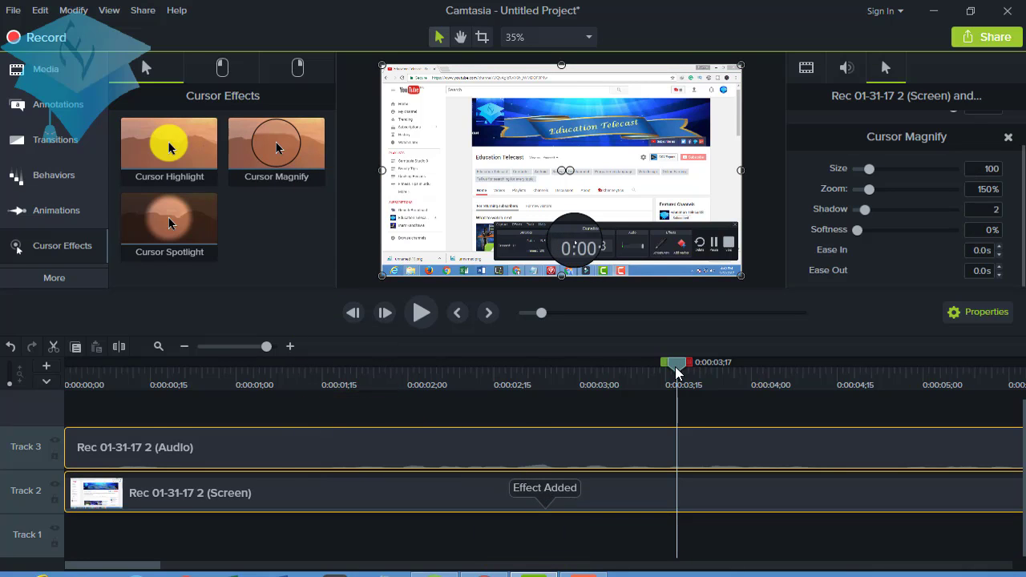
{"action": "left_click_drag", "start_coordinate": [675, 372], "coordinate": [742, 384]}
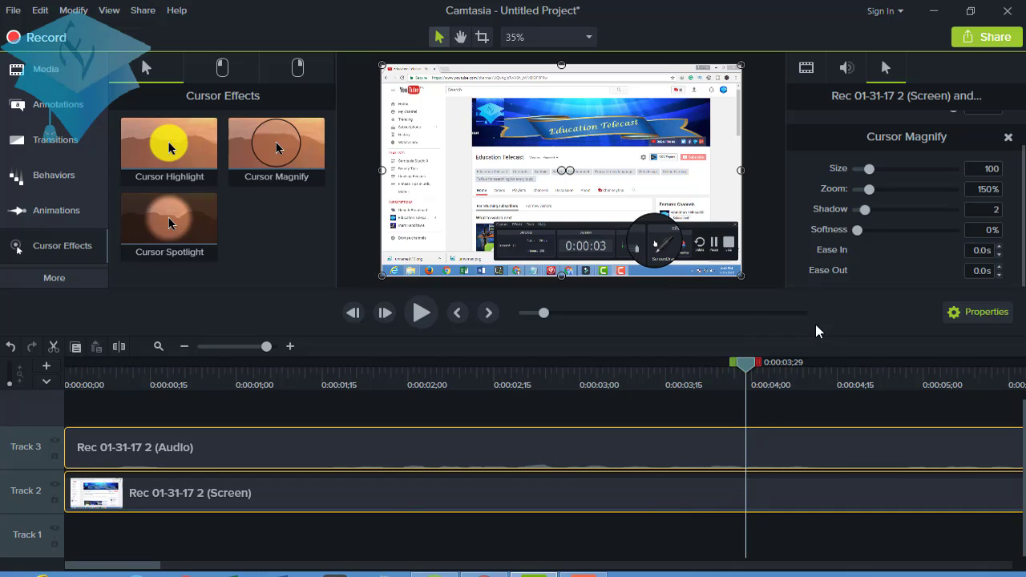
{"action": "left_click_drag", "start_coordinate": [754, 367], "coordinate": [953, 408]}
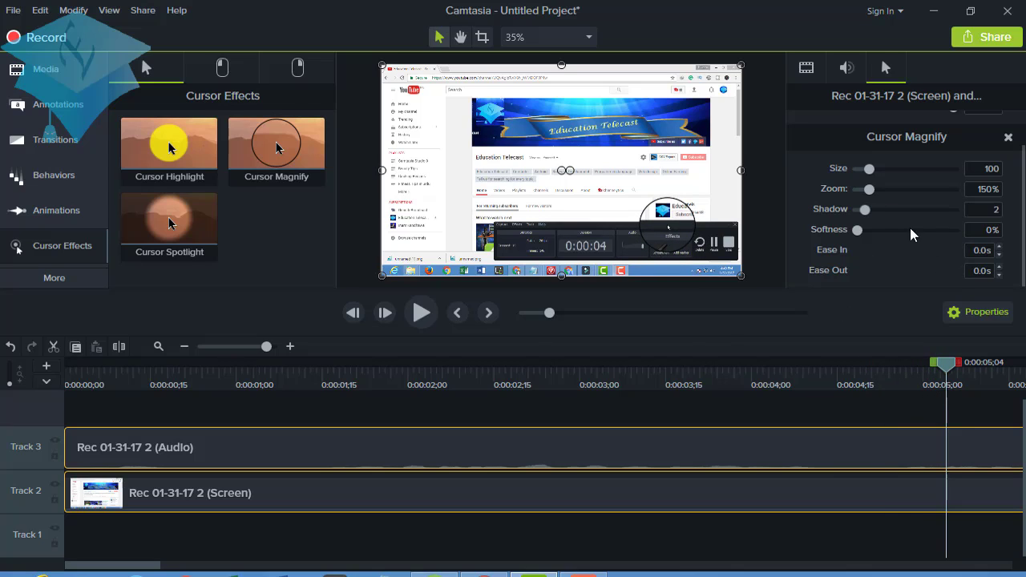
{"action": "left_click_drag", "start_coordinate": [872, 165], "coordinate": [860, 232]}
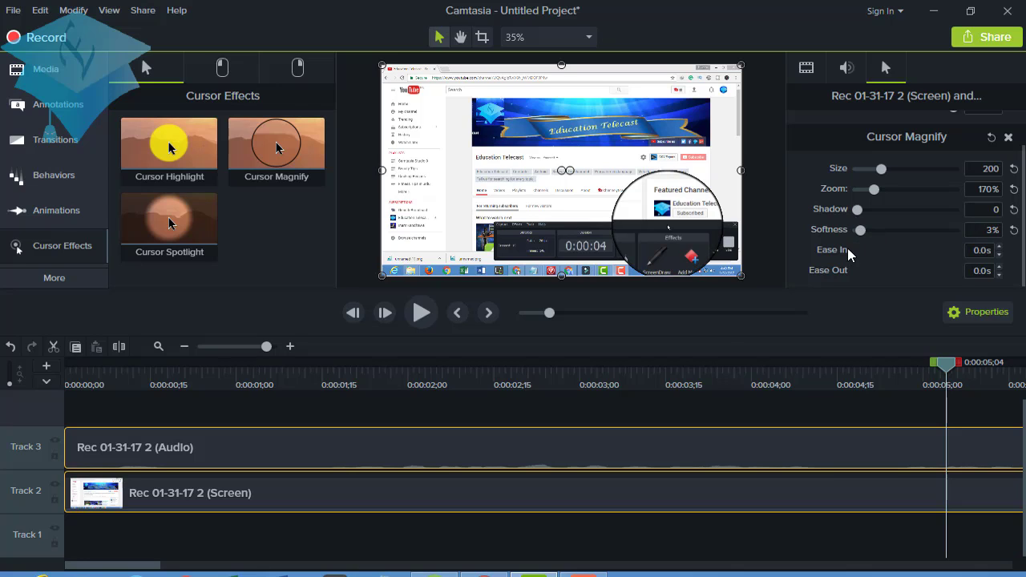
{"action": "left_click", "coordinate": [583, 572]}
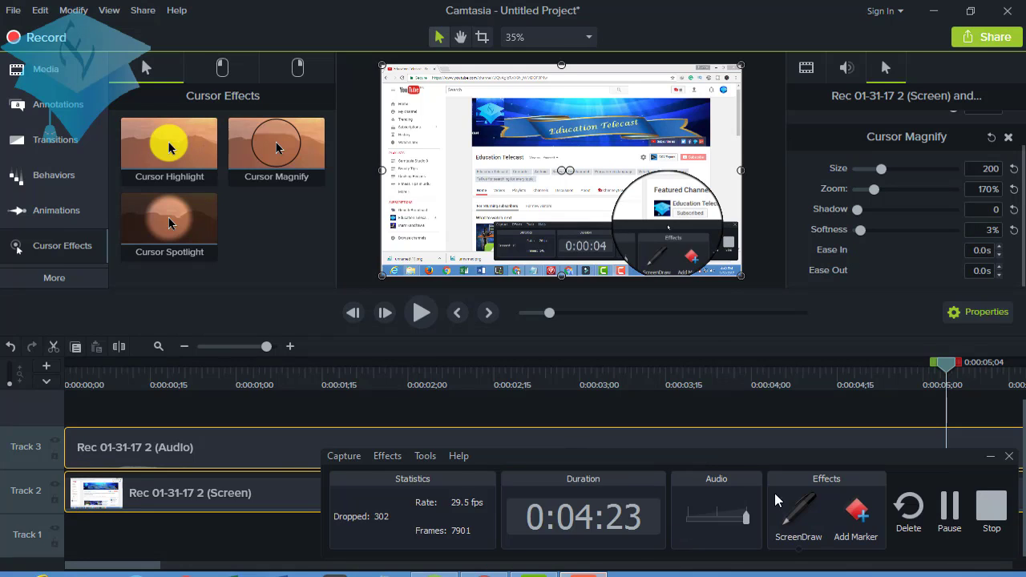
{"action": "left_click", "coordinate": [949, 512]}
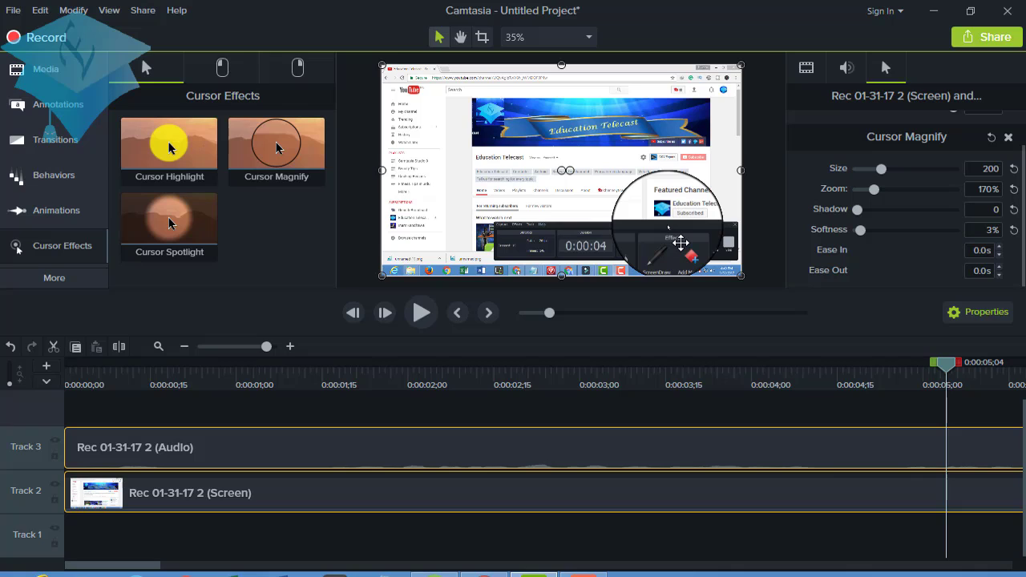
- Try smaller cursor scales on the screen clip and set the final cursor scale to 500%
{"action": "scroll", "coordinate": [1023, 181], "scroll_direction": "up", "scroll_amount": 1}
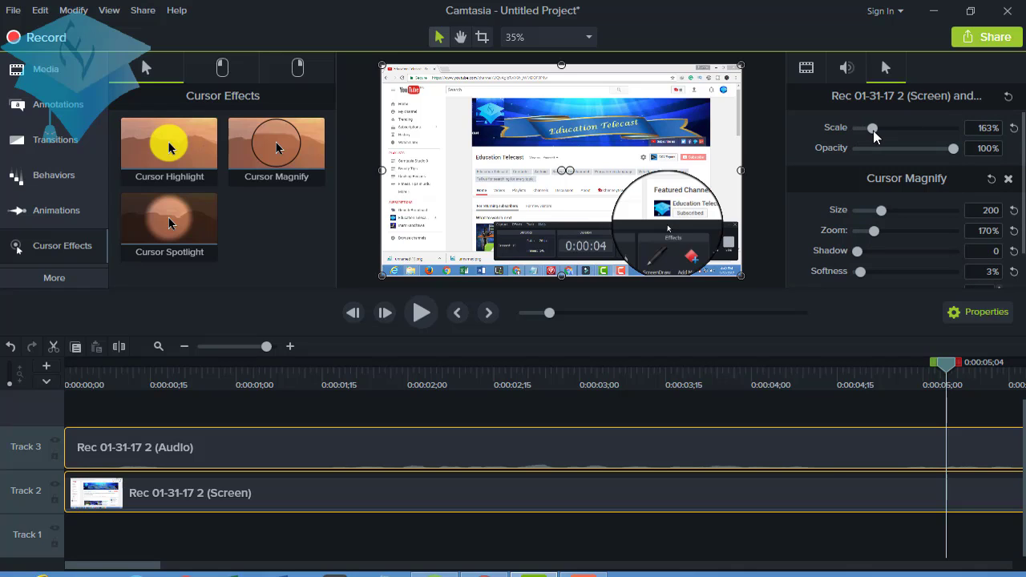
{"action": "left_click_drag", "start_coordinate": [888, 134], "coordinate": [822, 151]}
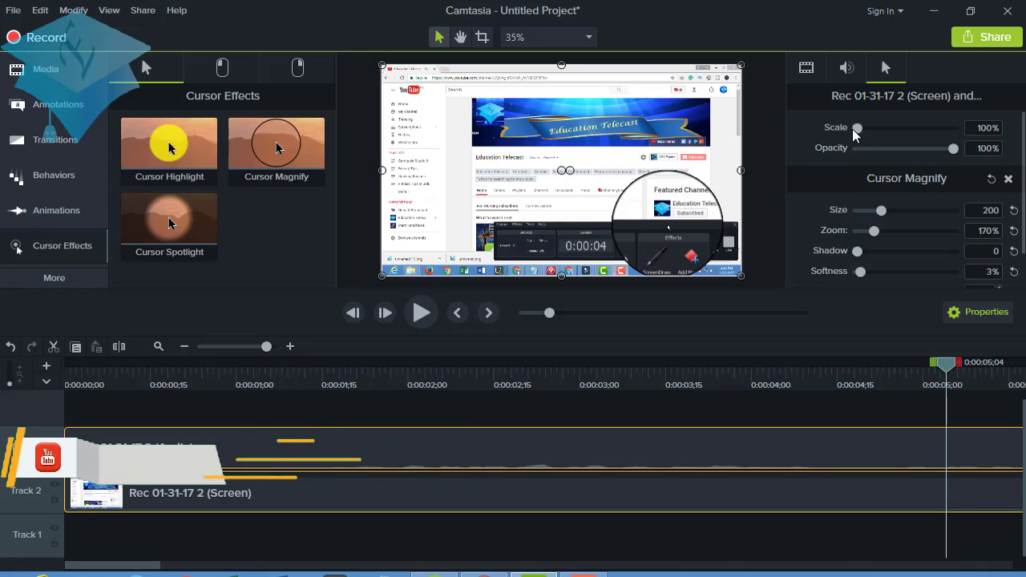
{"action": "left_click_drag", "start_coordinate": [858, 133], "coordinate": [846, 135]}
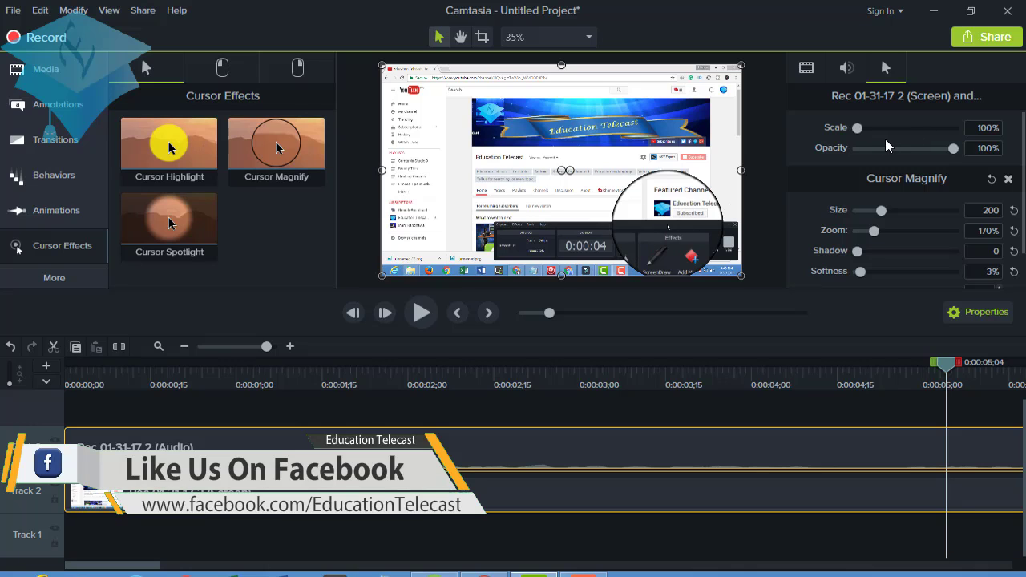
{"action": "left_click_drag", "start_coordinate": [858, 132], "coordinate": [953, 128]}
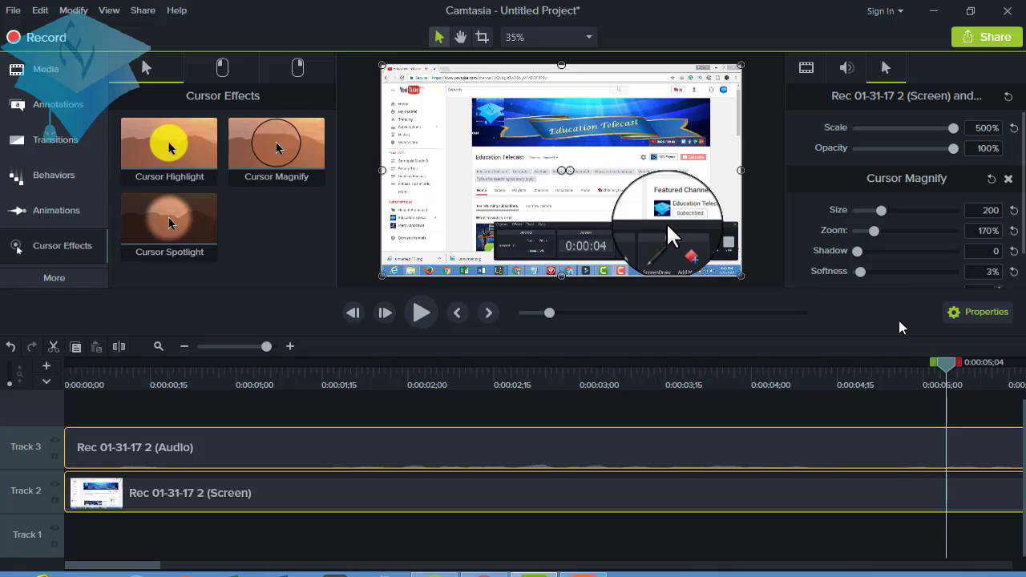
- Shrink the Cursor Magnify circle, then enlarge it to size 207
{"action": "left_click_drag", "start_coordinate": [881, 210], "coordinate": [850, 218]}
{"action": "left_click_drag", "start_coordinate": [857, 210], "coordinate": [882, 210]}
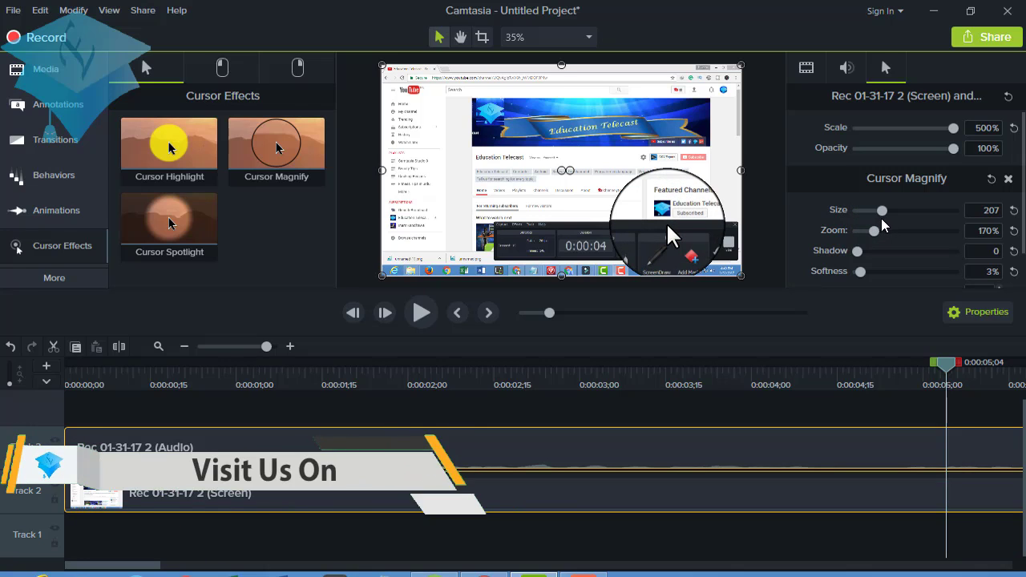
{"action": "scroll", "coordinate": [1023, 196], "scroll_direction": "down", "scroll_amount": 1}
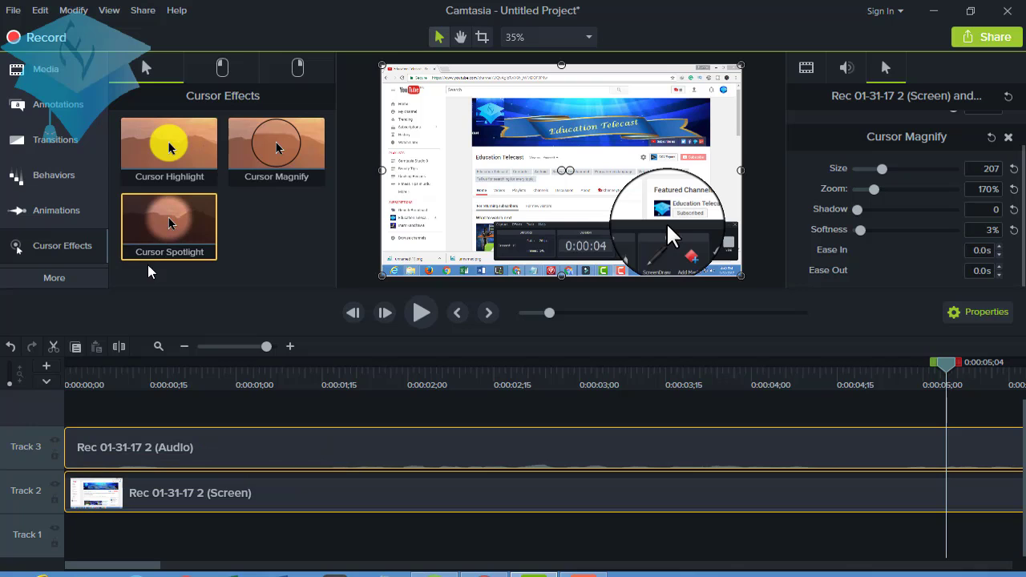
- Clear the Cursor Magnify effect by removing all effects from the screen clip
{"action": "left_click_drag", "start_coordinate": [152, 237], "coordinate": [424, 503]}
{"action": "right_click", "coordinate": [424, 504]}
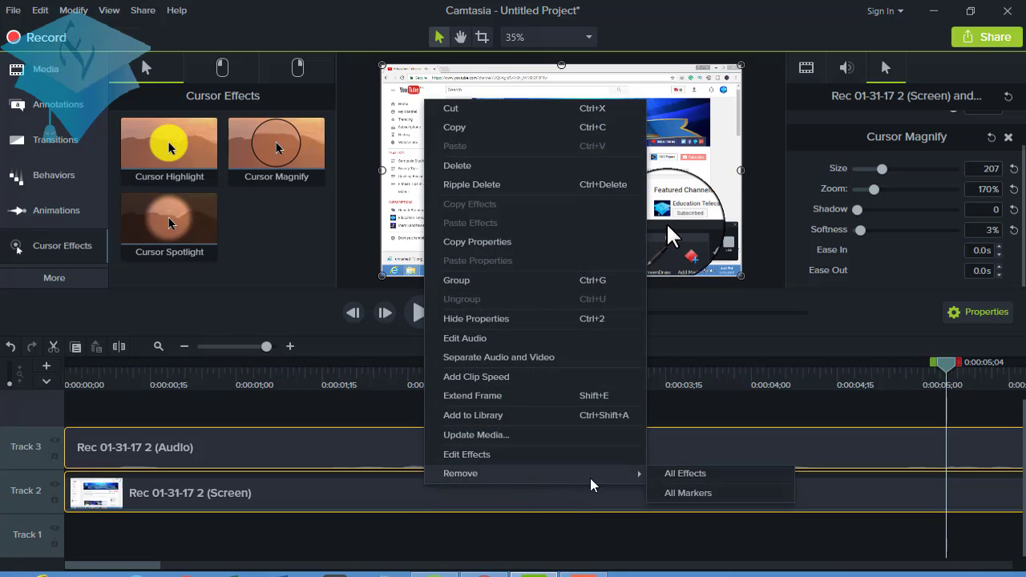
{"action": "left_click", "coordinate": [673, 473]}
- Apply the Cursor Spotlight effect to the screen clip and set its size to 240
{"action": "left_click_drag", "start_coordinate": [289, 308], "coordinate": [404, 503]}
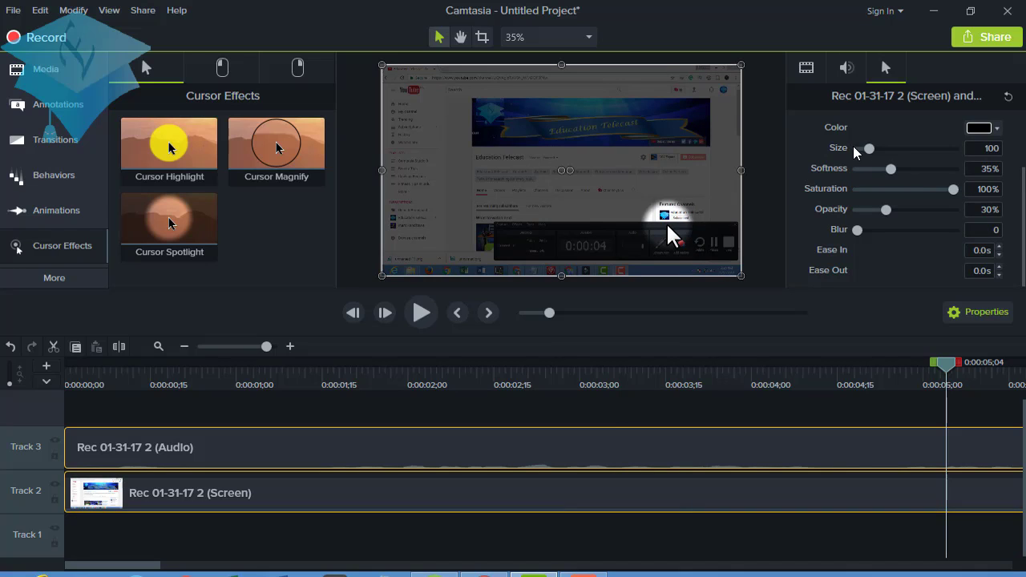
{"action": "left_click_drag", "start_coordinate": [870, 154], "coordinate": [893, 178]}
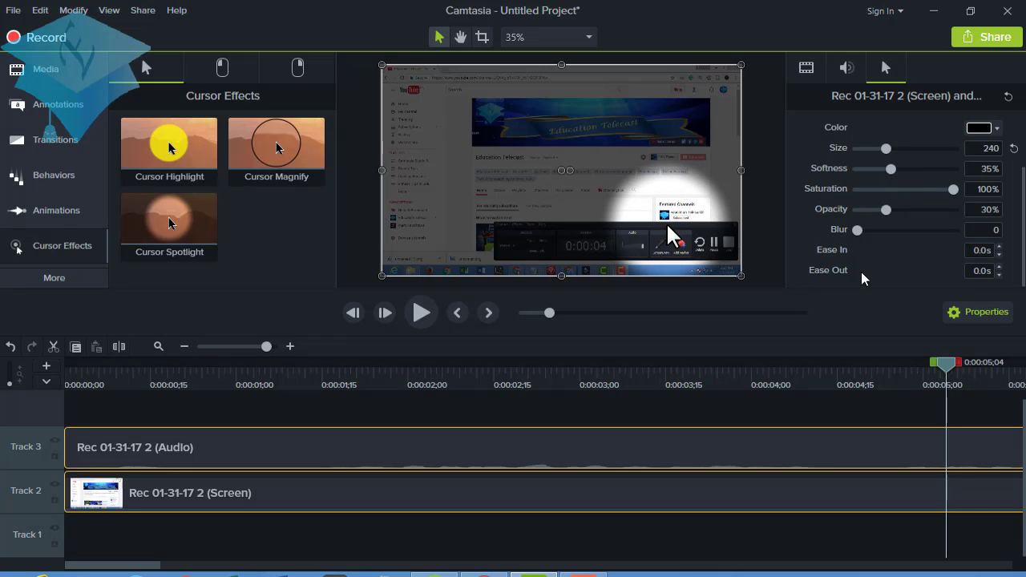
{"action": "mouse_move", "coordinate": [856, 230]}
{"action": "left_mouse_down"}
{"action": "mouse_move", "coordinate": [925, 232]}
{"action": "mouse_move", "coordinate": [856, 239]}
{"action": "left_mouse_up"}
- Try white as the spotlight colour, change it to red, and preview the clip at 0:00:03;16
{"action": "left_click", "coordinate": [996, 130]}
{"action": "left_click", "coordinate": [864, 158]}
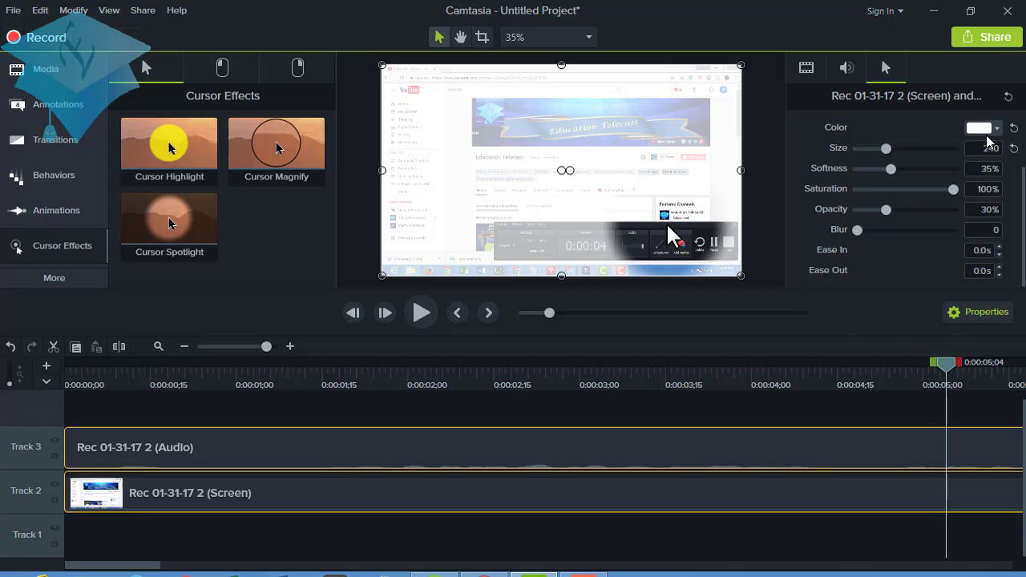
{"action": "left_click", "coordinate": [995, 129]}
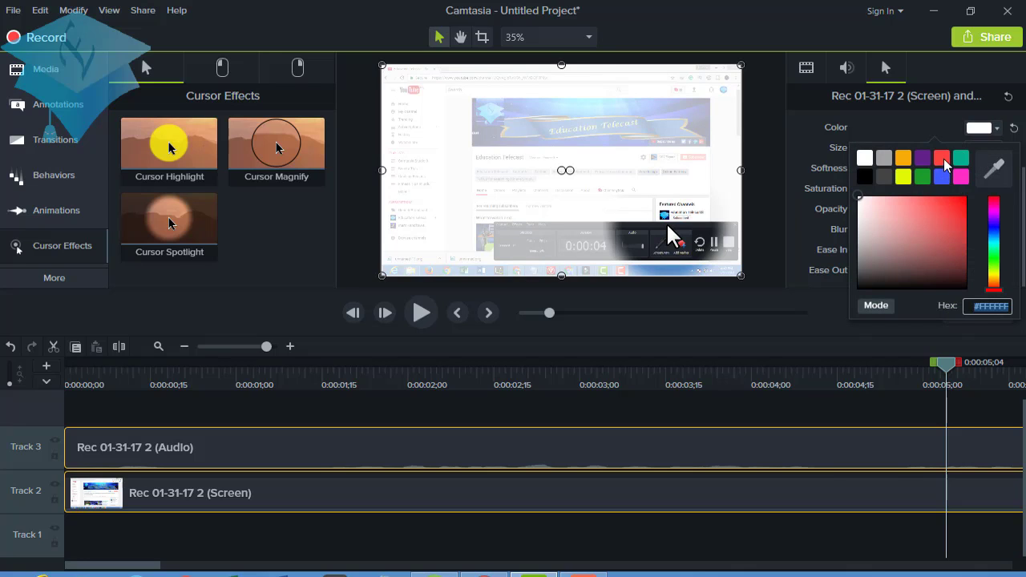
{"action": "left_click", "coordinate": [943, 160]}
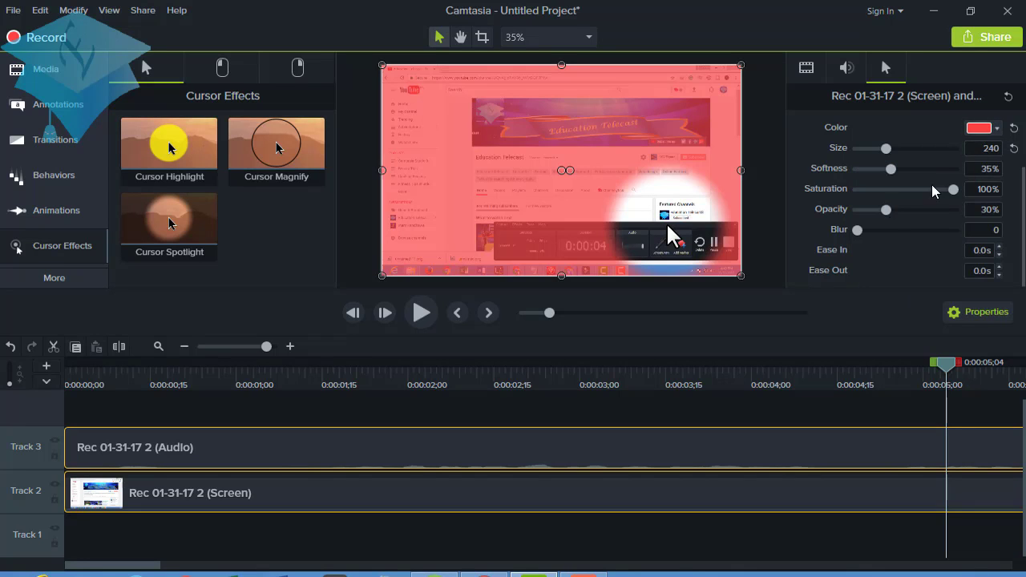
{"action": "left_click_drag", "start_coordinate": [945, 363], "coordinate": [928, 362]}
{"action": "left_click_drag", "start_coordinate": [760, 378], "coordinate": [674, 423]}
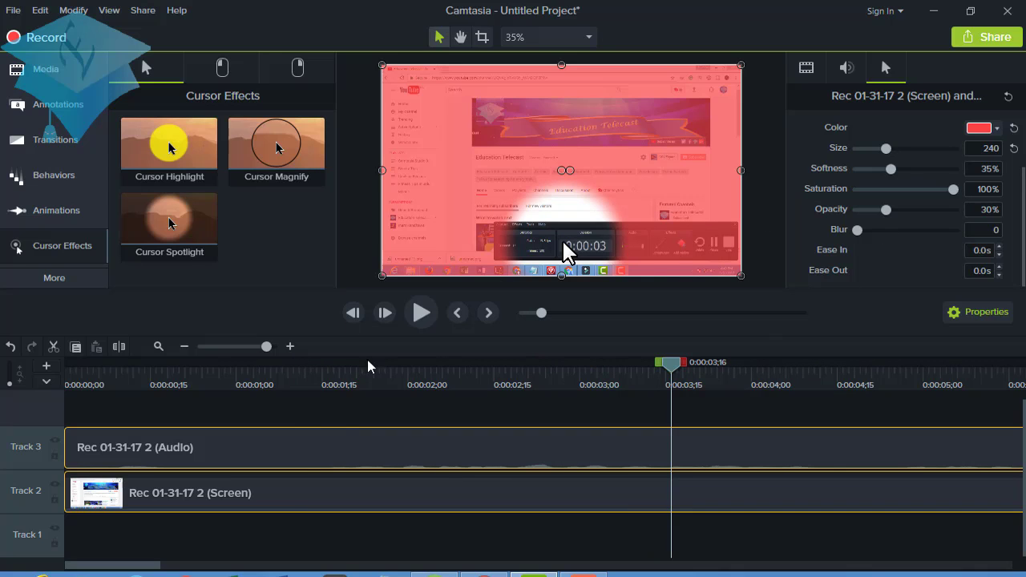
- Replace the spotlight on the screen clip with Cursor Magnify by removing all effects first, and preview it at 0:00:03;23
{"action": "right_click", "coordinate": [436, 484]}
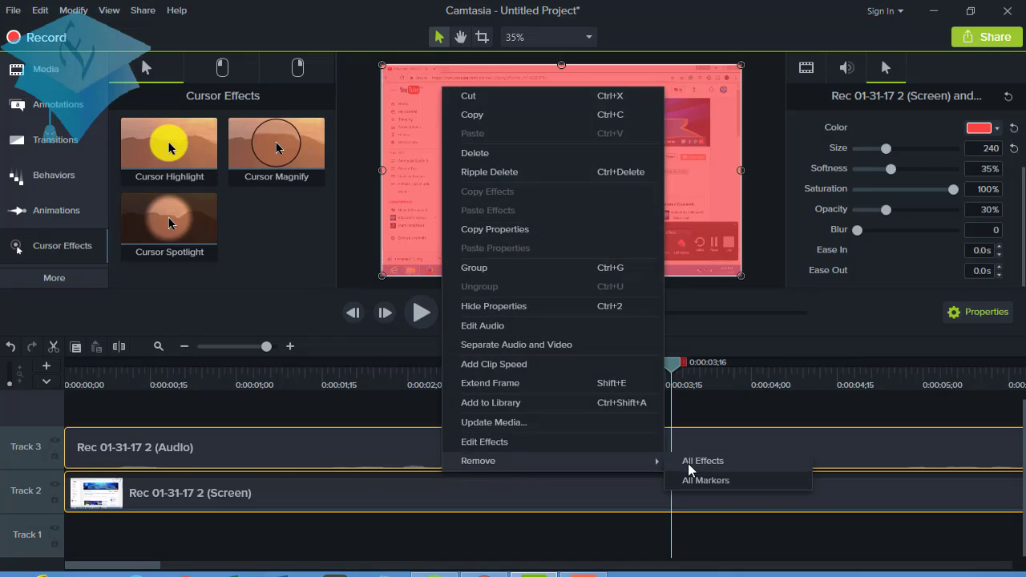
{"action": "left_click", "coordinate": [687, 463]}
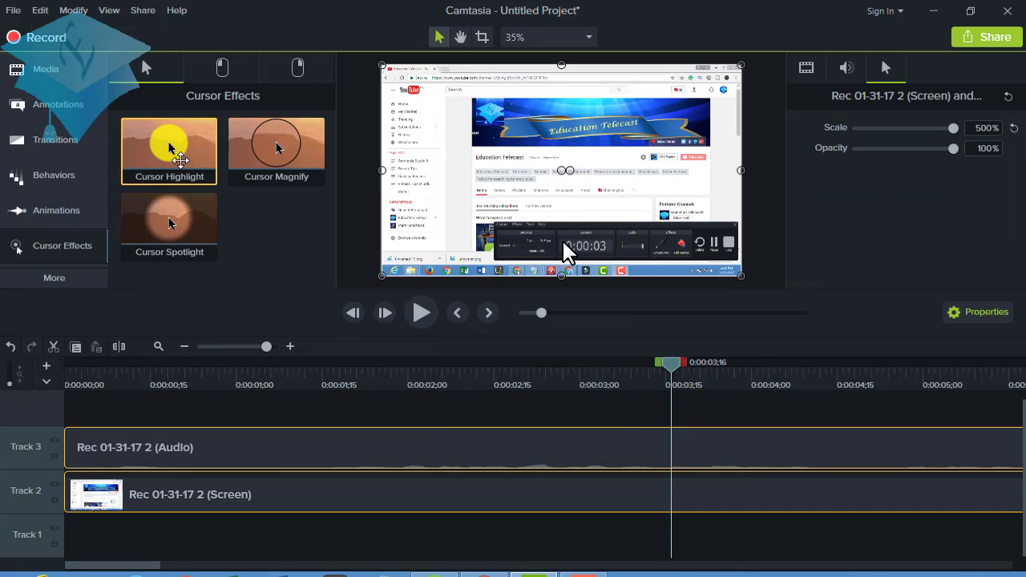
{"action": "left_click_drag", "start_coordinate": [280, 143], "coordinate": [466, 498]}
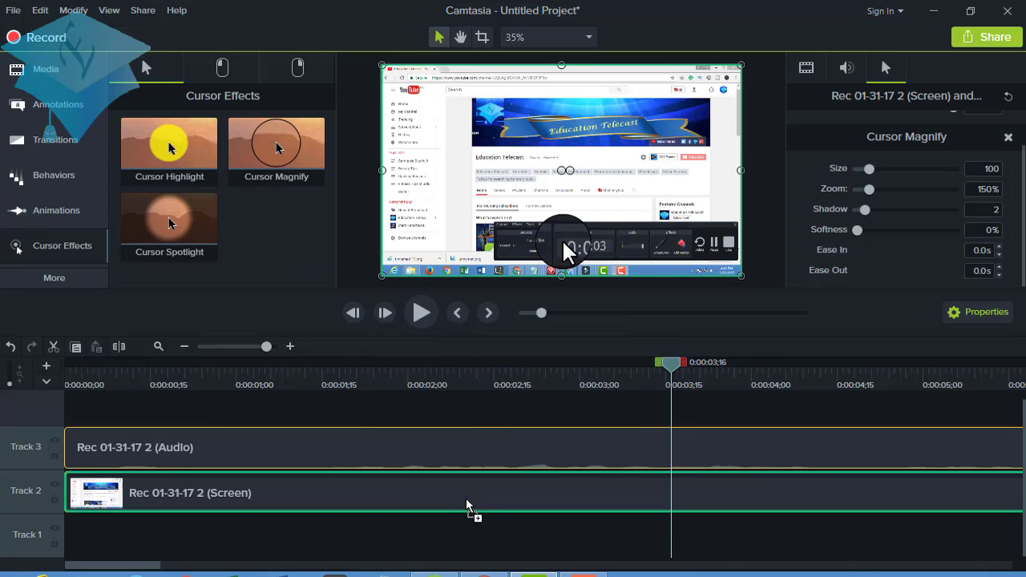
{"action": "left_click_drag", "start_coordinate": [680, 365], "coordinate": [715, 379]}
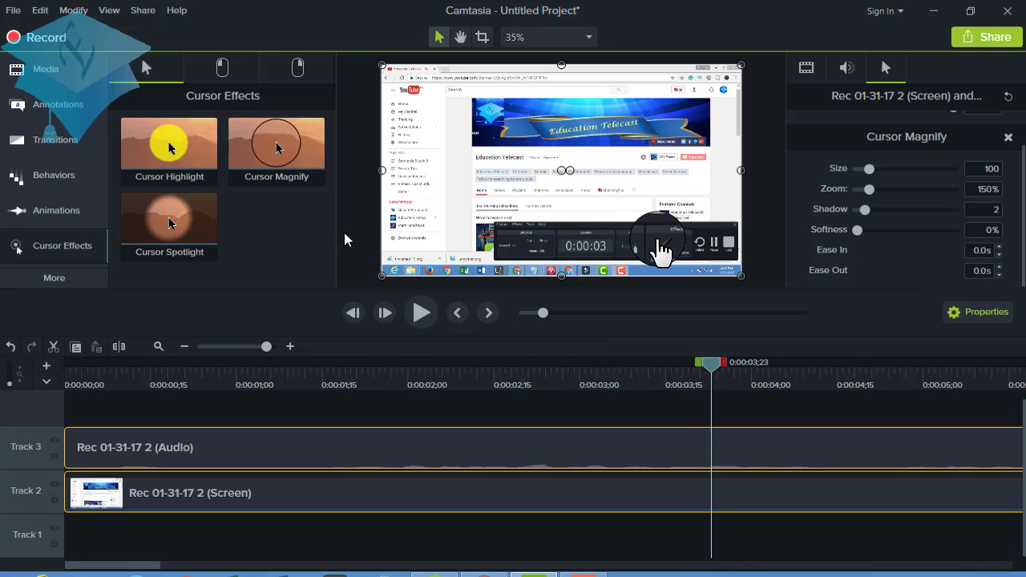
- Look through the available left-click cursor effects, from Left Click Rings to Left Click Warp
{"action": "left_click", "coordinate": [224, 69]}
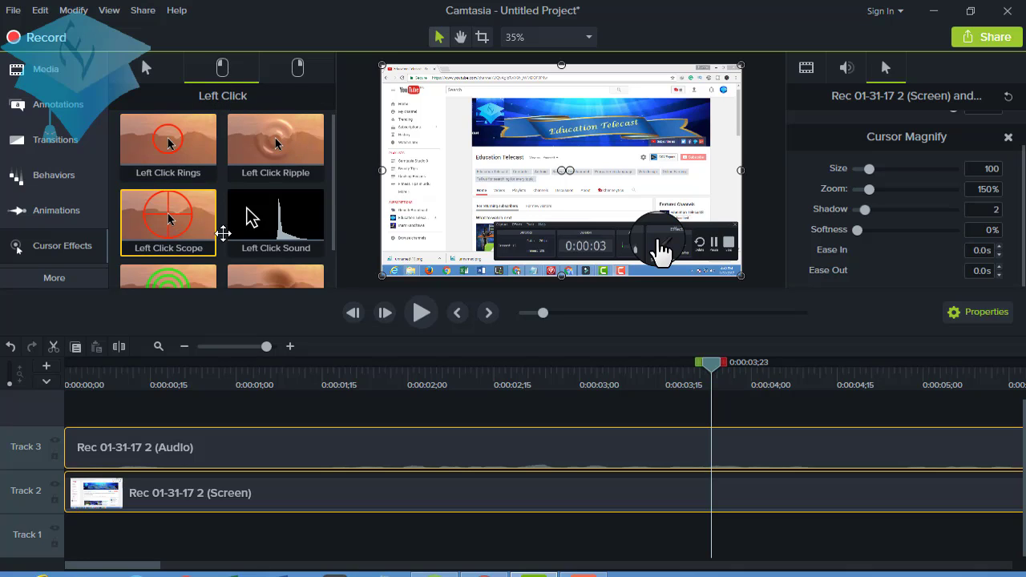
{"action": "scroll", "coordinate": [327, 250], "scroll_direction": "down", "scroll_amount": 1}
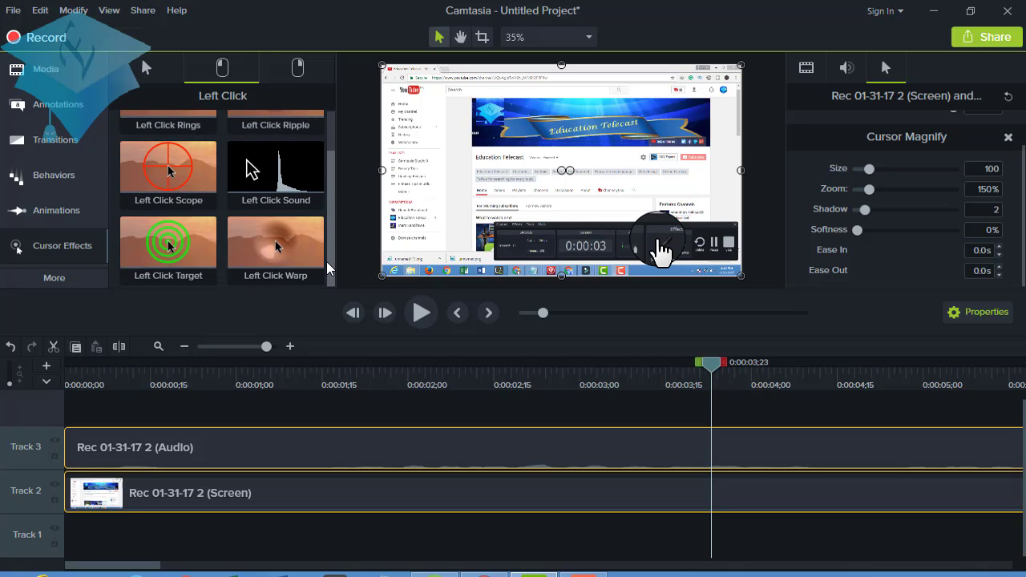
{"action": "scroll", "coordinate": [337, 201], "scroll_direction": "up", "scroll_amount": 1}
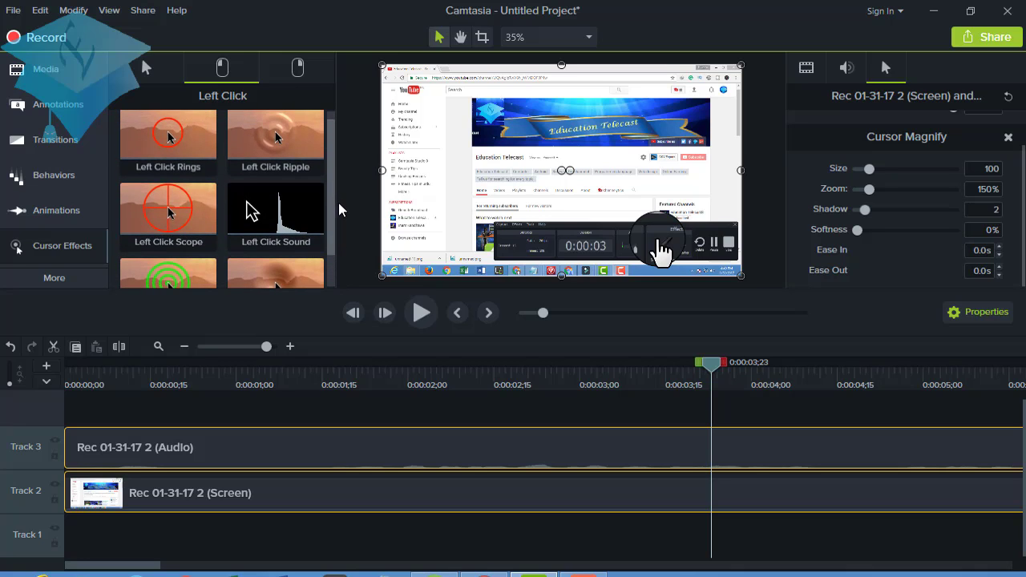
{"action": "scroll", "coordinate": [334, 229], "scroll_direction": "down", "scroll_amount": 1}
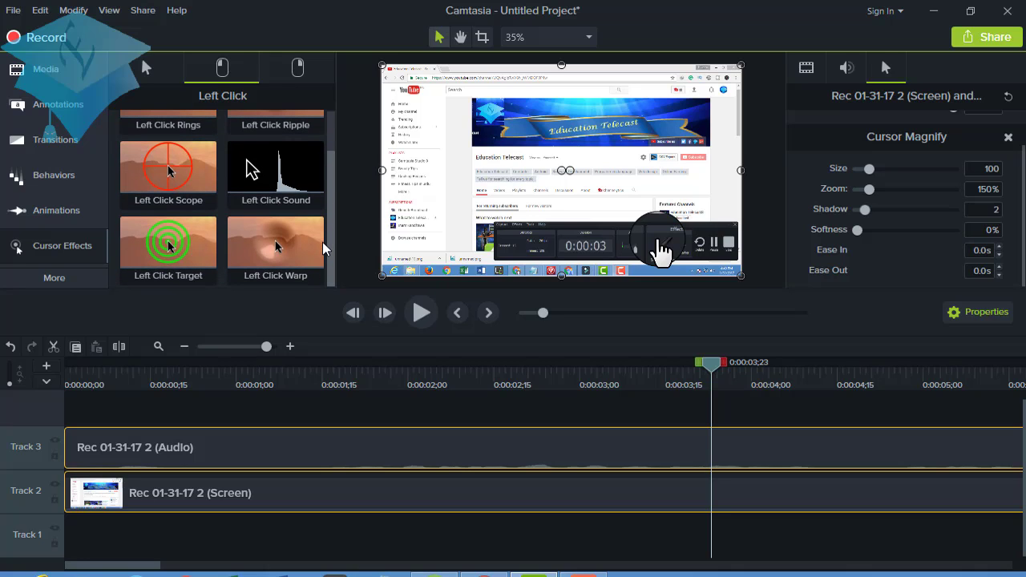
{"action": "scroll", "coordinate": [331, 221], "scroll_direction": "up", "scroll_amount": 1}
{"action": "scroll", "coordinate": [331, 228], "scroll_direction": "down", "scroll_amount": 1}
{"action": "scroll", "coordinate": [331, 235], "scroll_direction": "down", "scroll_amount": 1}
{"action": "scroll", "coordinate": [331, 228], "scroll_direction": "up", "scroll_amount": 2}
{"action": "scroll", "coordinate": [324, 237], "scroll_direction": "down", "scroll_amount": 2}
{"action": "scroll", "coordinate": [333, 200], "scroll_direction": "up", "scroll_amount": 3}
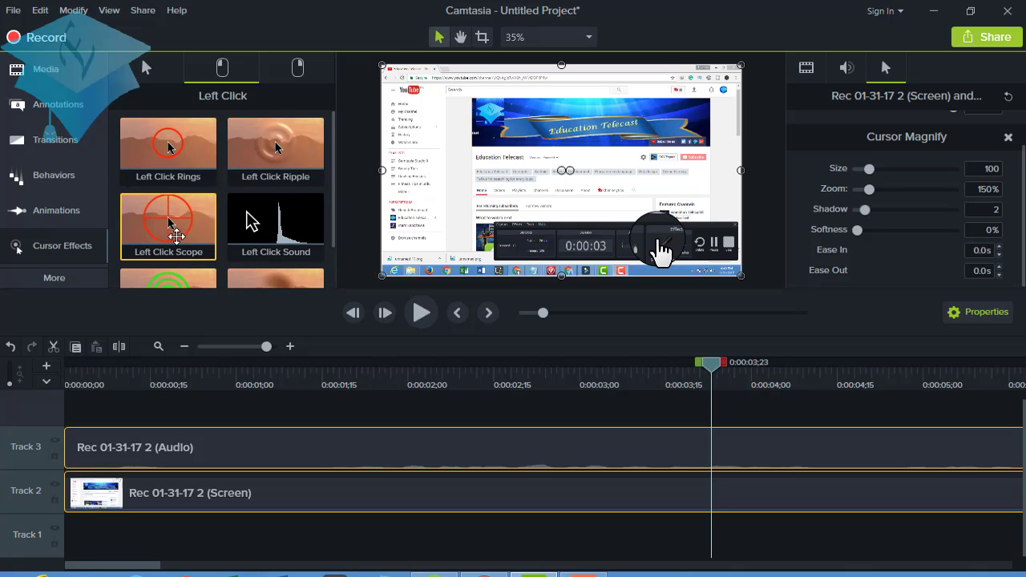
- Apply the Left Click Target effect to the Rec 01-31-17 2 screen clip and preview it around 0:00:05
{"action": "scroll", "coordinate": [174, 232], "scroll_direction": "down", "scroll_amount": 2}
{"action": "left_click_drag", "start_coordinate": [236, 279], "coordinate": [557, 498]}
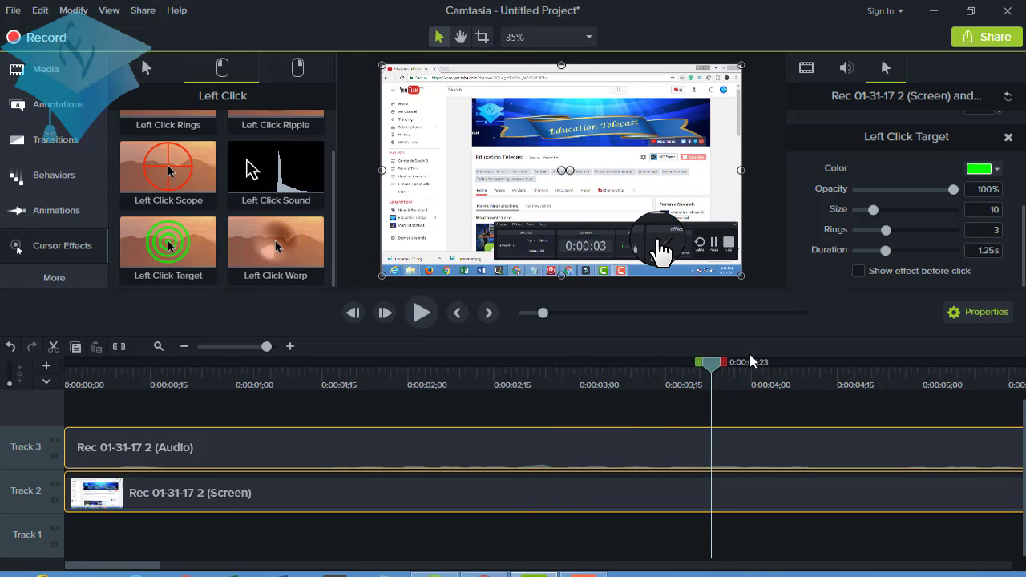
{"action": "left_click_drag", "start_coordinate": [709, 366], "coordinate": [1013, 406]}
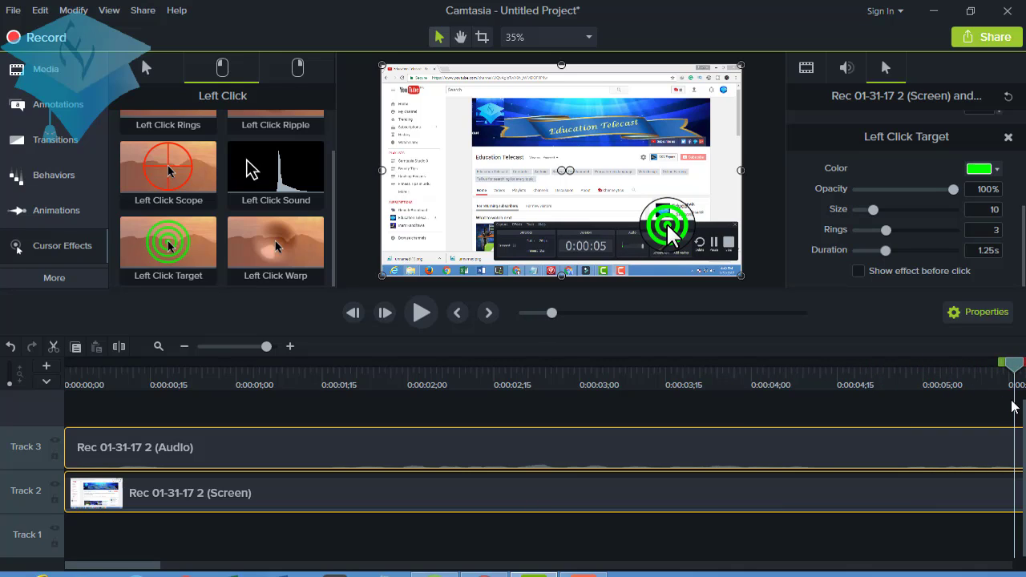
{"action": "left_click_drag", "start_coordinate": [1008, 408], "coordinate": [523, 400]}
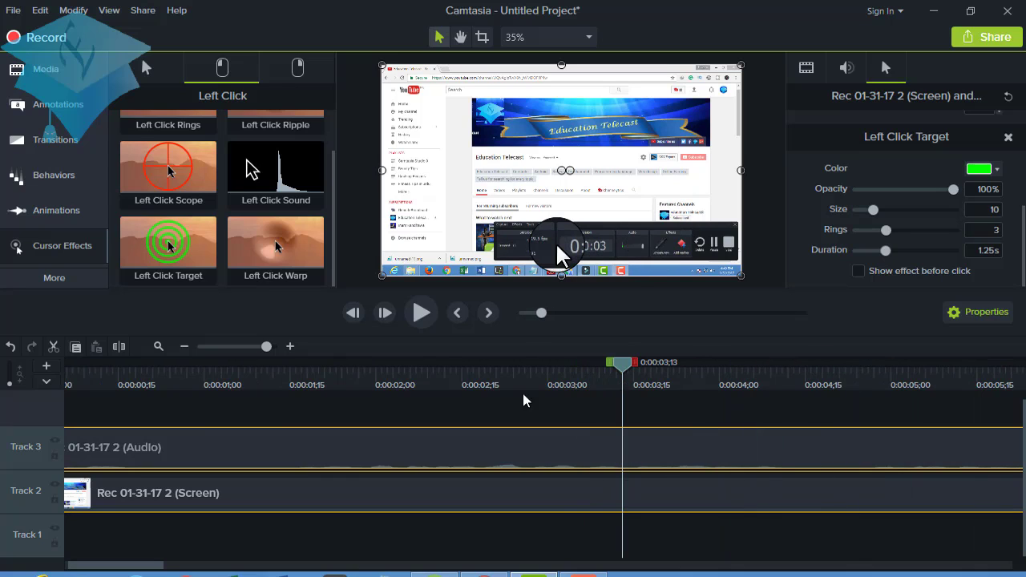
- Apply the Right Click Target effect to the Rec 01-31-17 2 screen clip and preview it up to 0:00:08;08
{"action": "left_click", "coordinate": [295, 72]}
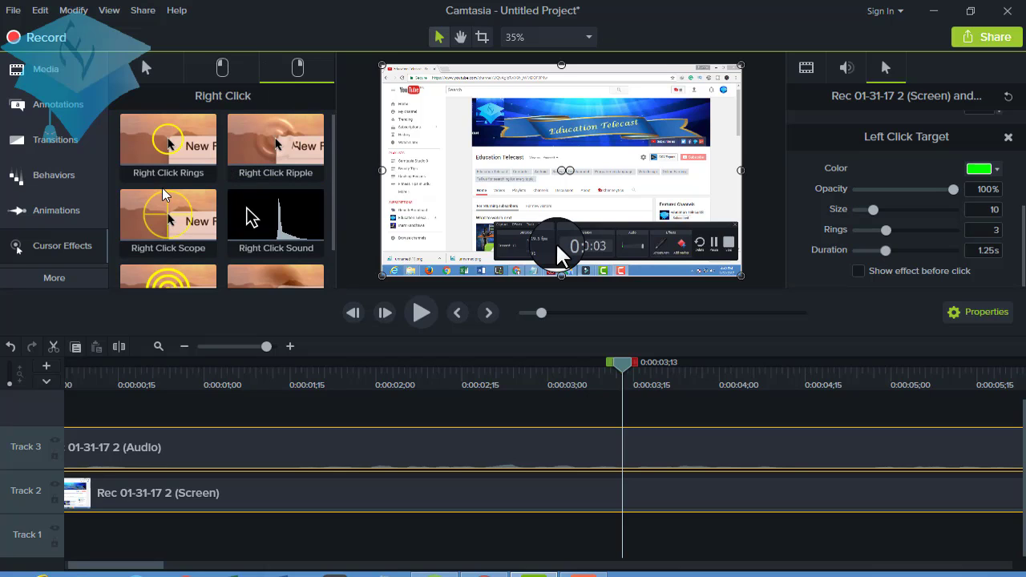
{"action": "scroll", "coordinate": [162, 194], "scroll_direction": "down", "scroll_amount": 1}
{"action": "left_click_drag", "start_coordinate": [163, 261], "coordinate": [624, 481]}
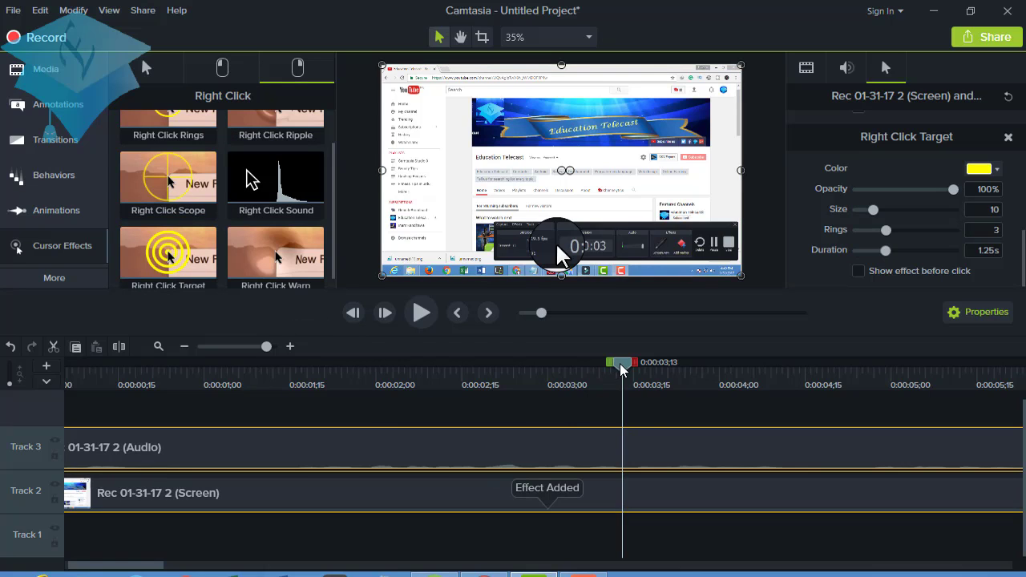
{"action": "left_click_drag", "start_coordinate": [561, 383], "coordinate": [899, 425]}
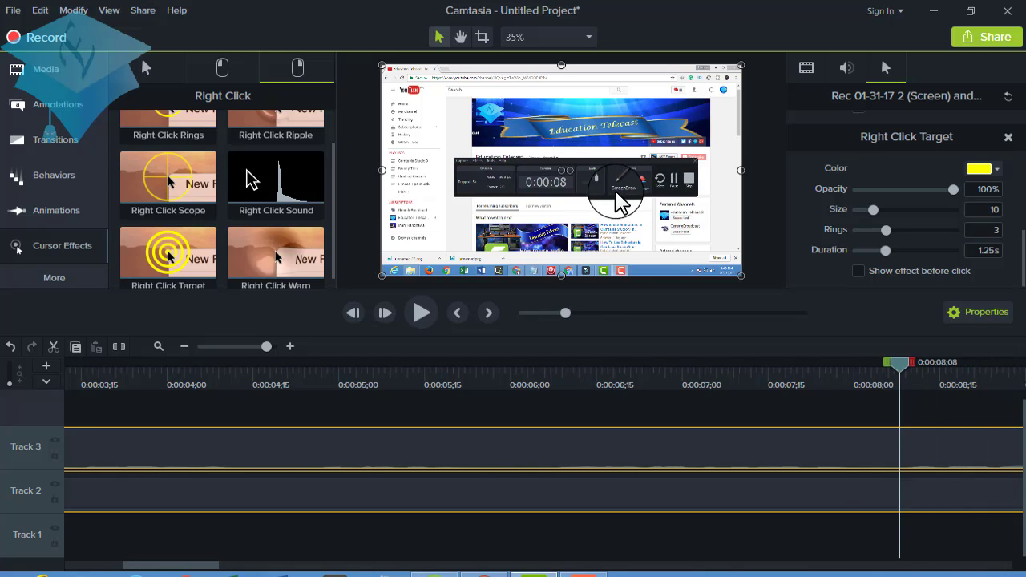
- Scrub through the rest of the Rec 01-31-17 2 clip to 0:00:40;19 to look for a right-click
{"action": "left_click_drag", "start_coordinate": [211, 567], "coordinate": [360, 557]}
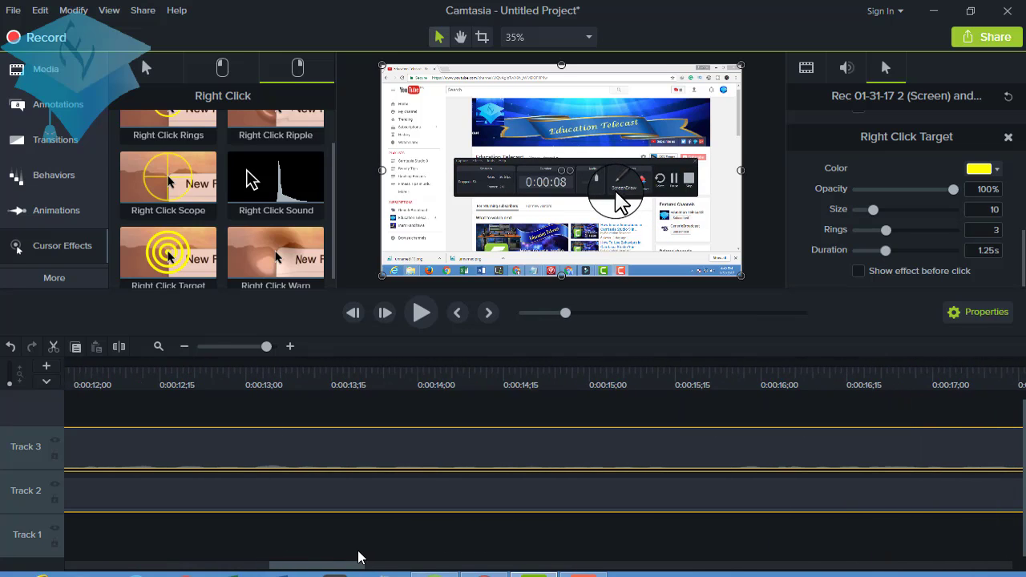
{"action": "left_click", "coordinate": [497, 375]}
{"action": "left_click_drag", "start_coordinate": [491, 367], "coordinate": [965, 424]}
{"action": "mouse_move", "coordinate": [882, 444]}
{"action": "left_mouse_down"}
{"action": "mouse_move", "coordinate": [765, 474]}
{"action": "mouse_move", "coordinate": [864, 454]}
{"action": "left_mouse_up"}
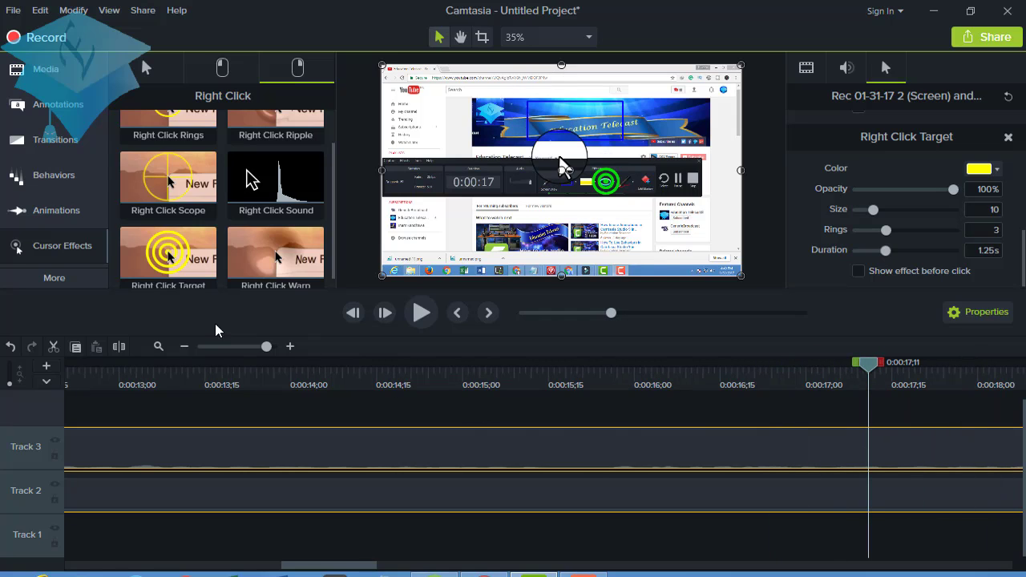
{"action": "left_click", "coordinate": [187, 346]}
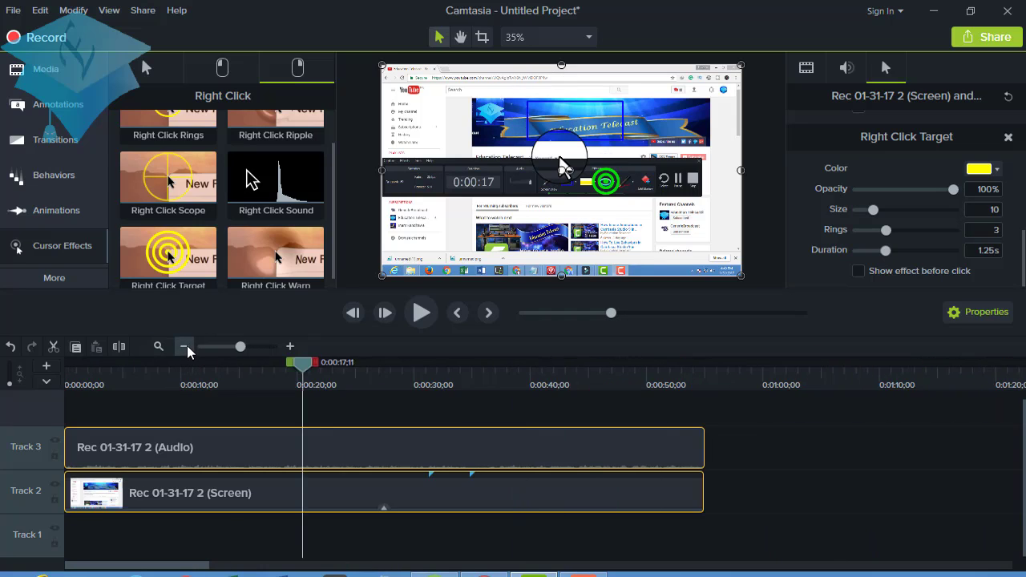
{"action": "left_click_drag", "start_coordinate": [102, 373], "coordinate": [155, 374]}
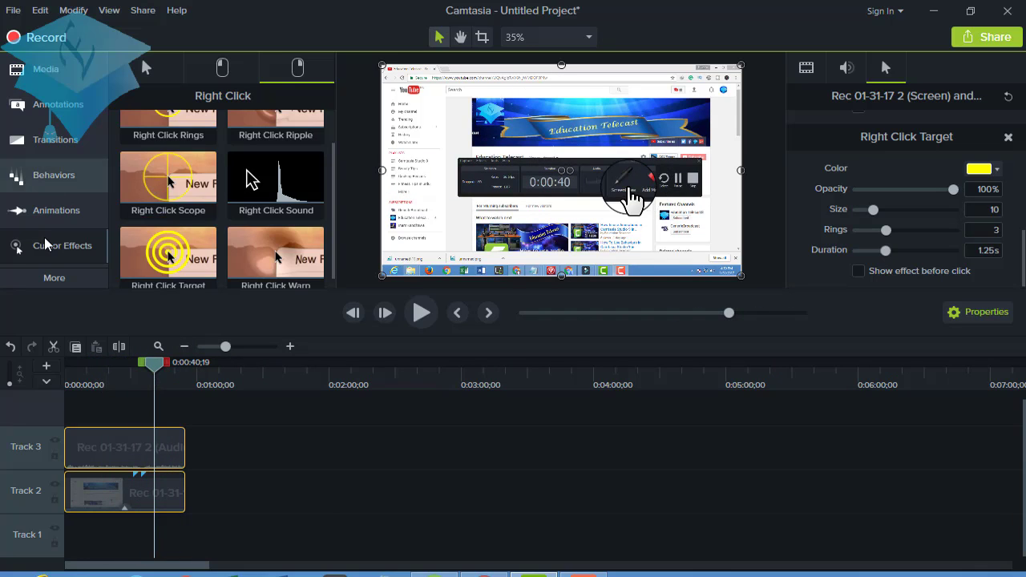
- Import the recording Rec 01-31-17 3 from the Camtasia Studio folder into the media bin
{"action": "left_click", "coordinate": [32, 69]}
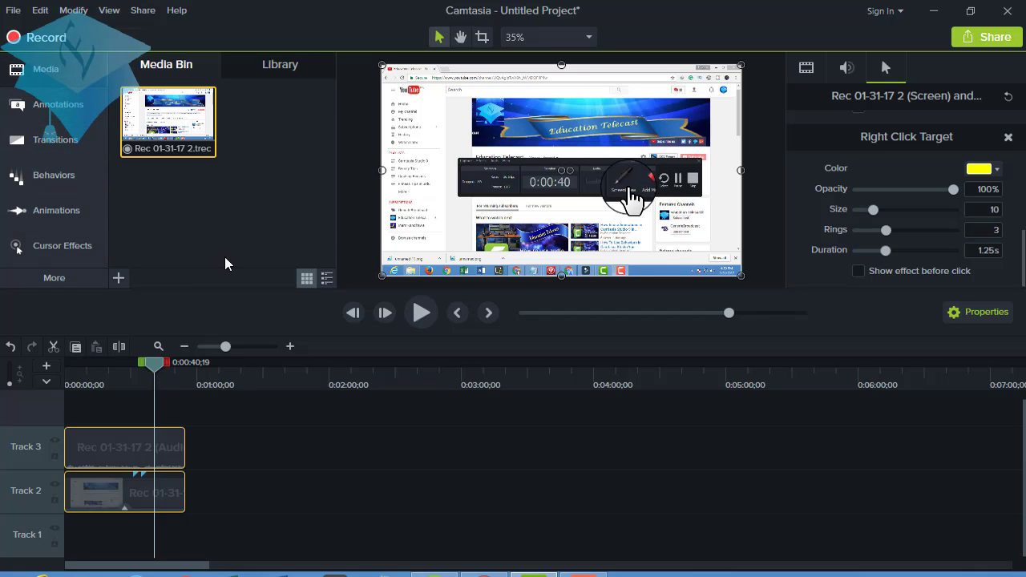
{"action": "left_click", "coordinate": [120, 278]}
{"action": "left_click", "coordinate": [162, 215]}
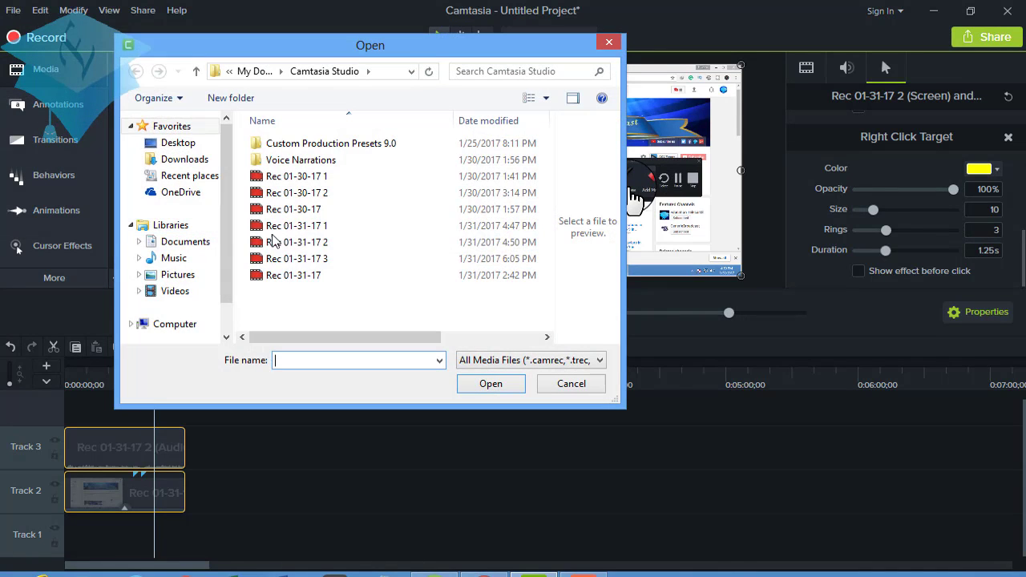
{"action": "left_click", "coordinate": [310, 246]}
{"action": "left_click", "coordinate": [312, 275]}
{"action": "left_click", "coordinate": [316, 259]}
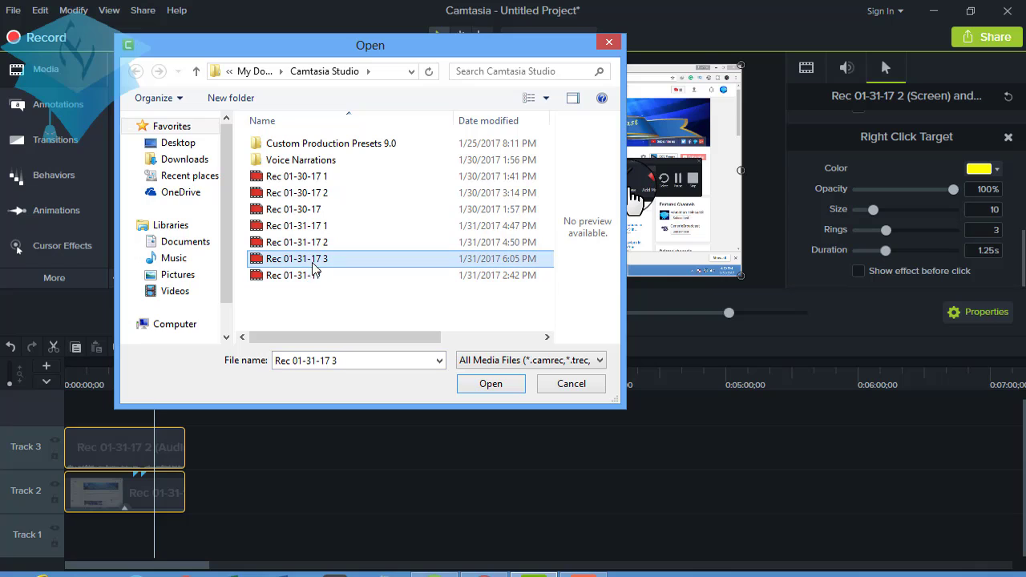
{"action": "left_click", "coordinate": [488, 383]}
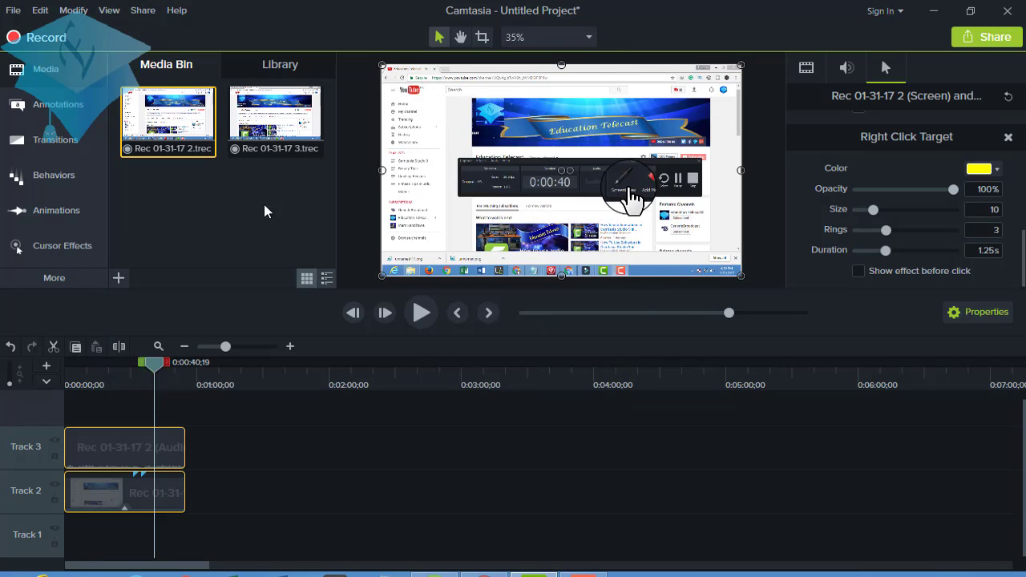
- Place Rec 01-31-17 3 directly after the first clip on Tracks 2 and 3 and preview it at 0:00:57;03
{"action": "left_click_drag", "start_coordinate": [275, 118], "coordinate": [184, 488]}
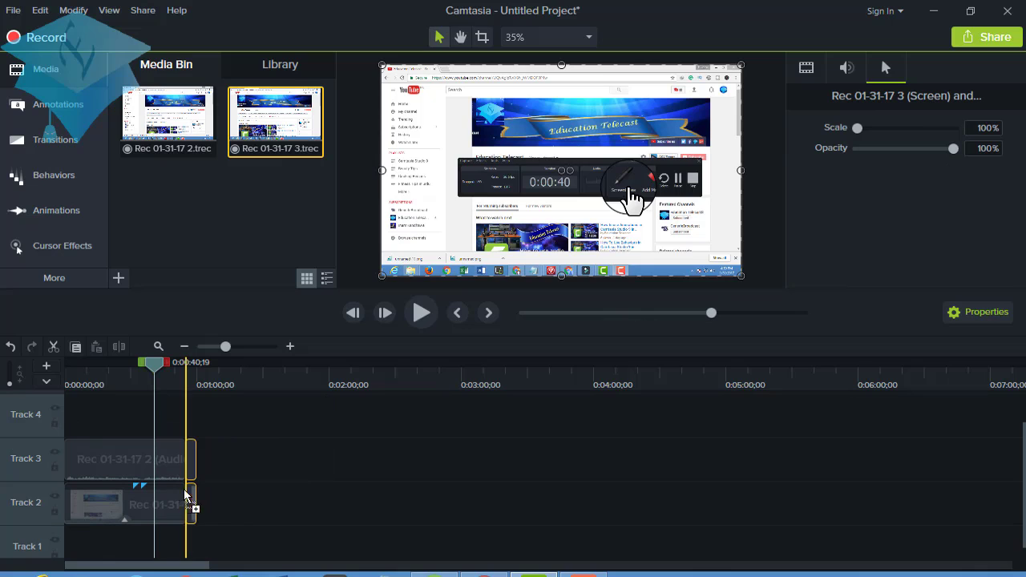
{"action": "left_click", "coordinate": [289, 347]}
{"action": "left_click", "coordinate": [289, 346]}
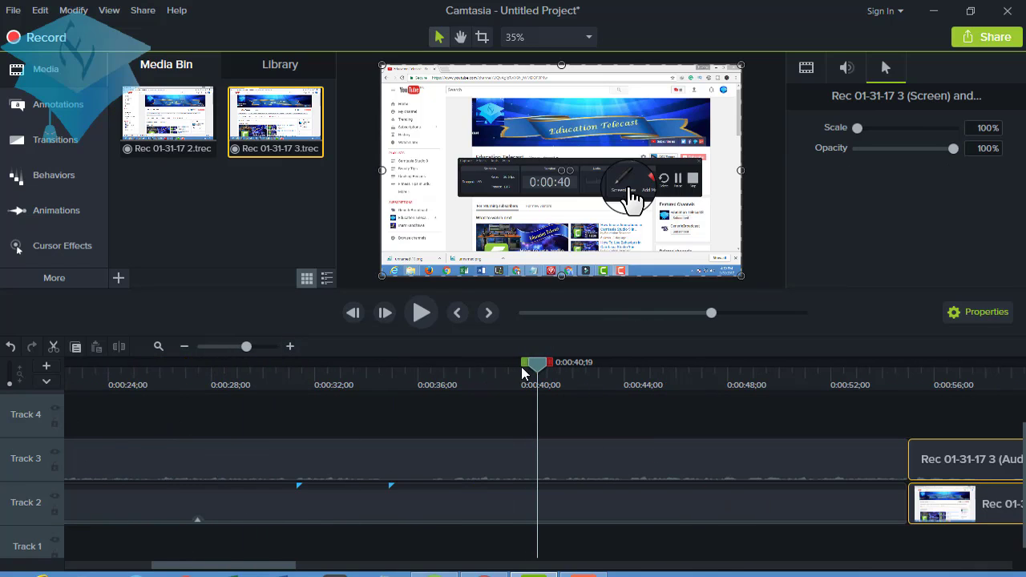
{"action": "left_click_drag", "start_coordinate": [641, 387], "coordinate": [962, 467]}
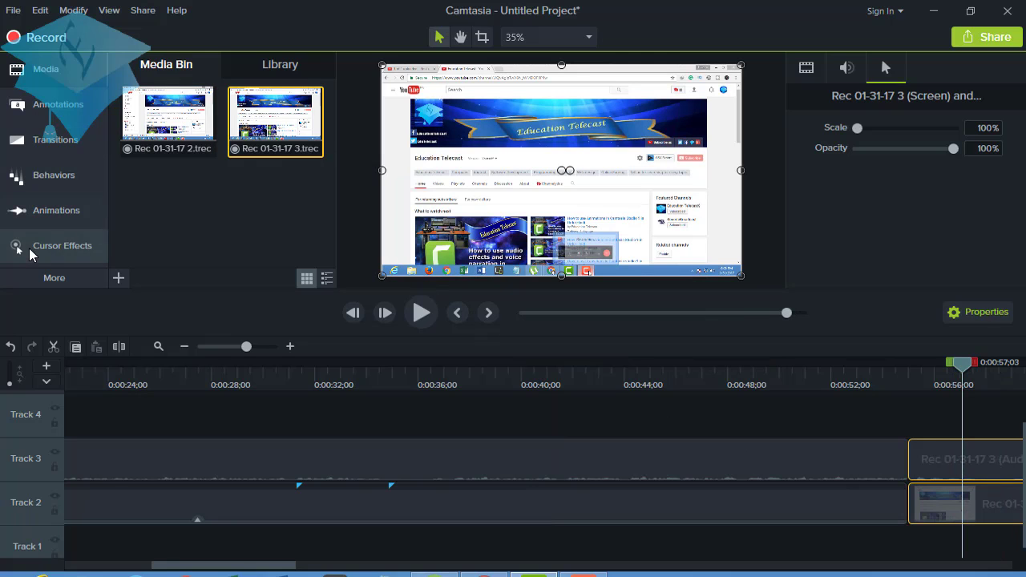
- Apply the Right Click Target effect to the Rec 01-31-17 3 screen clip and preview it at 0:00:56;13
{"action": "left_click", "coordinate": [29, 248]}
{"action": "left_click_drag", "start_coordinate": [333, 289], "coordinate": [977, 513]}
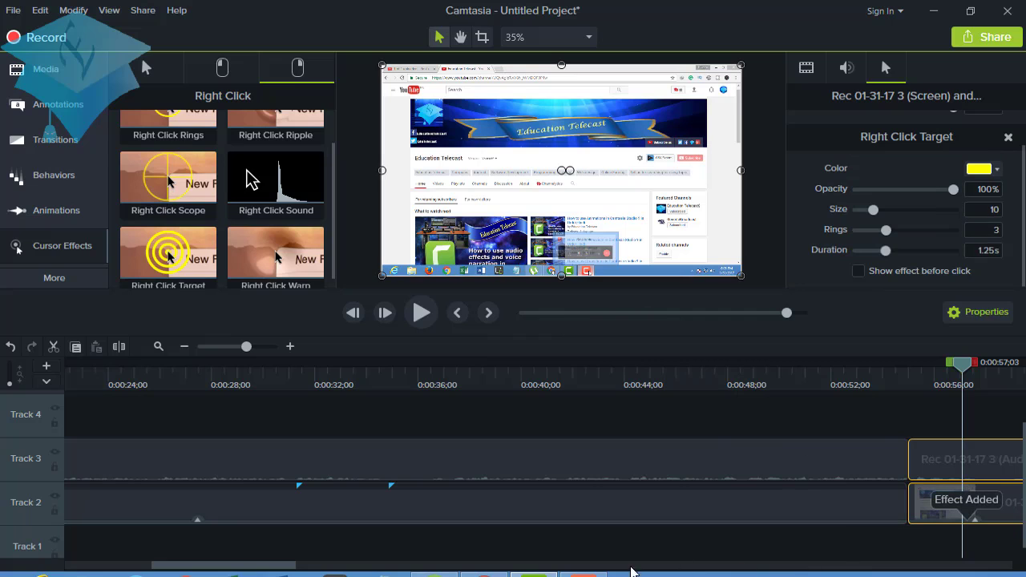
{"action": "left_click_drag", "start_coordinate": [285, 569], "coordinate": [371, 569]}
{"action": "left_click_drag", "start_coordinate": [385, 366], "coordinate": [370, 391]}
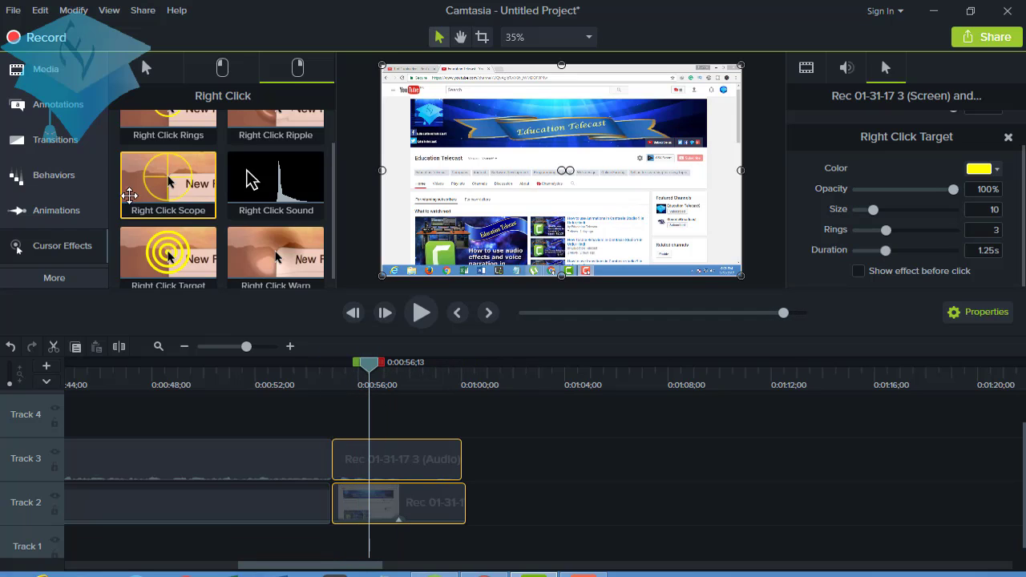
- Import all the Rec 01-30-17 and Rec 01-31-17 recordings from the Camtasia Studio folder into the media bin
{"action": "left_click", "coordinate": [40, 69]}
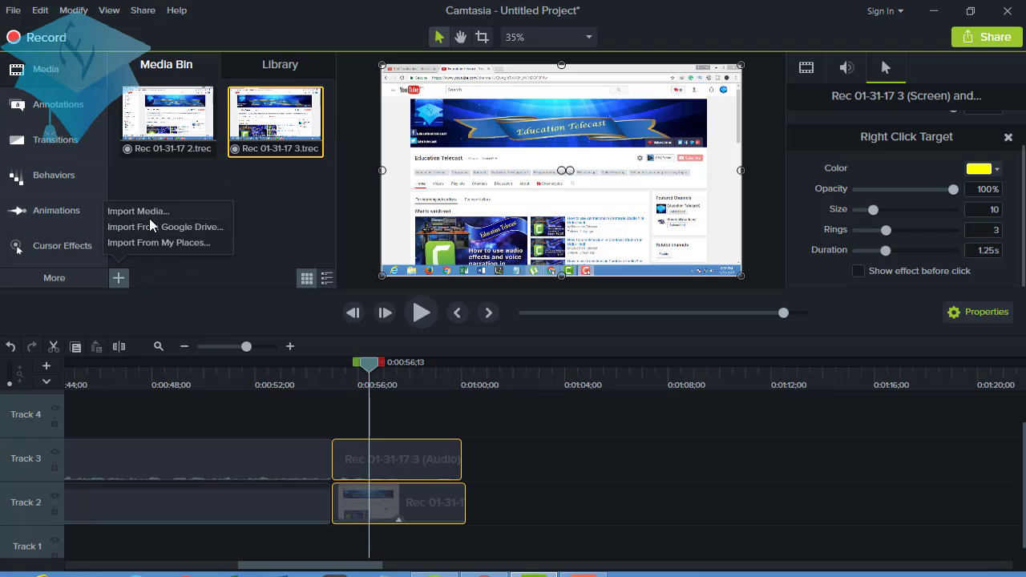
{"action": "left_click", "coordinate": [149, 214]}
{"action": "left_click_drag", "start_coordinate": [303, 285], "coordinate": [298, 174]}
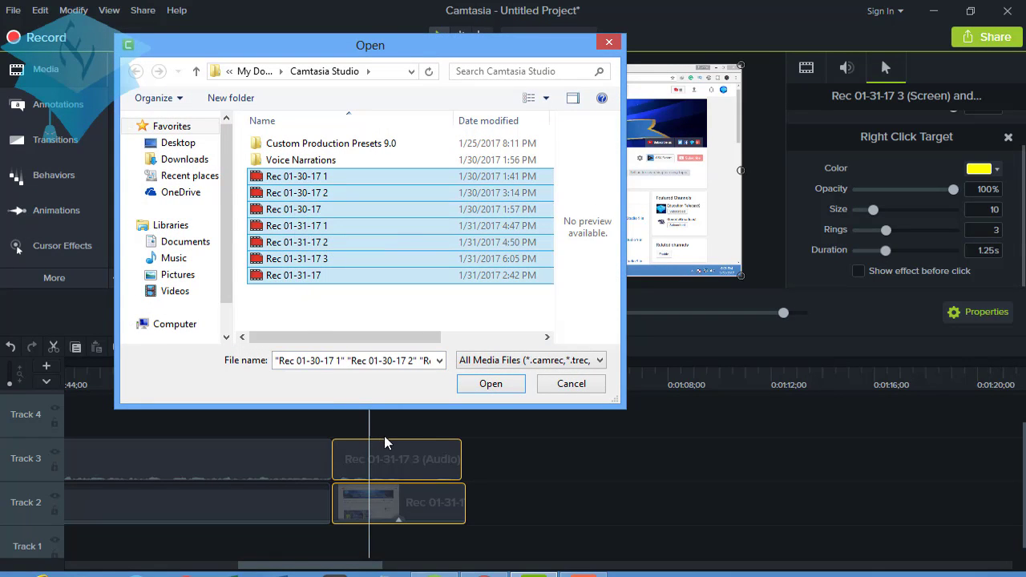
{"action": "left_click", "coordinate": [491, 384]}
- Place Rec 01-30-17 directly after Rec 01-31-17 3 on Tracks 2 and 3 and preview it up to 0:01:10;29
{"action": "left_click", "coordinate": [148, 236]}
{"action": "left_click", "coordinate": [200, 144], "text": "ctrl"}
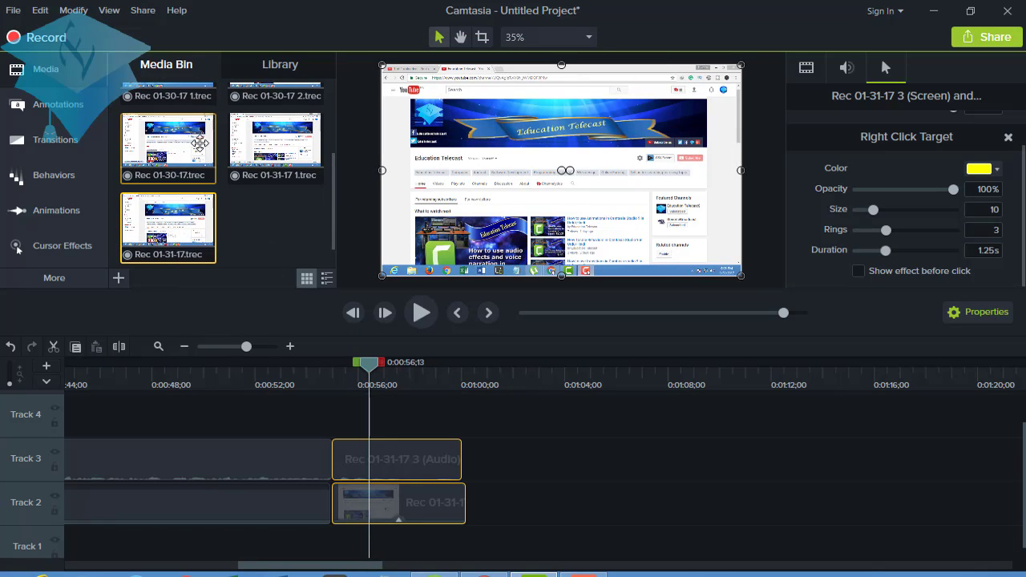
{"action": "left_click_drag", "start_coordinate": [180, 152], "coordinate": [474, 499]}
{"action": "left_click", "coordinate": [582, 374]}
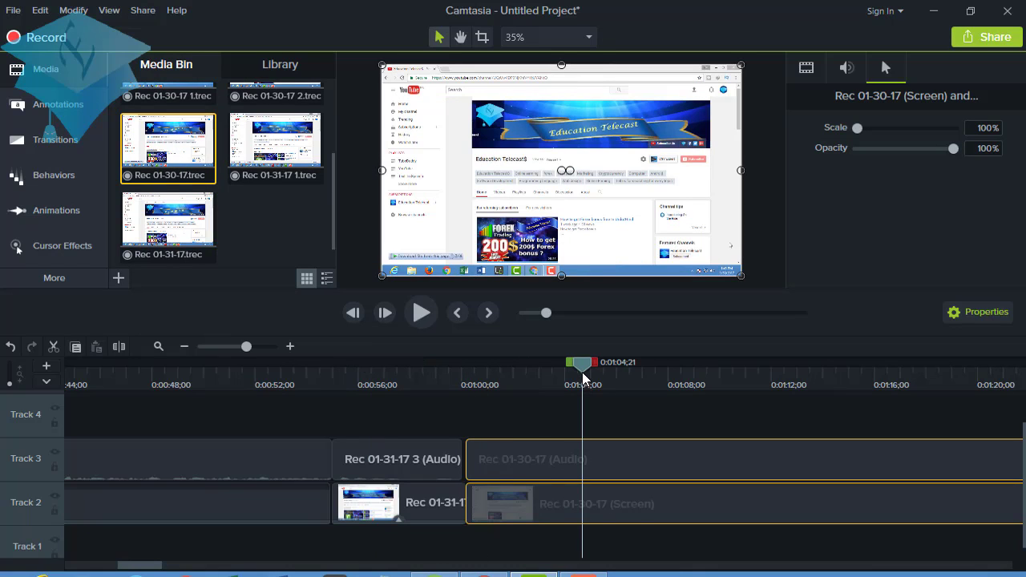
{"action": "left_click_drag", "start_coordinate": [583, 371], "coordinate": [743, 367]}
- Apply the Right Click Target effect to the Rec 01-30-17 screen clip and preview it up to 0:01:28;14
{"action": "left_click", "coordinate": [48, 255]}
{"action": "left_click_drag", "start_coordinate": [198, 208], "coordinate": [622, 497]}
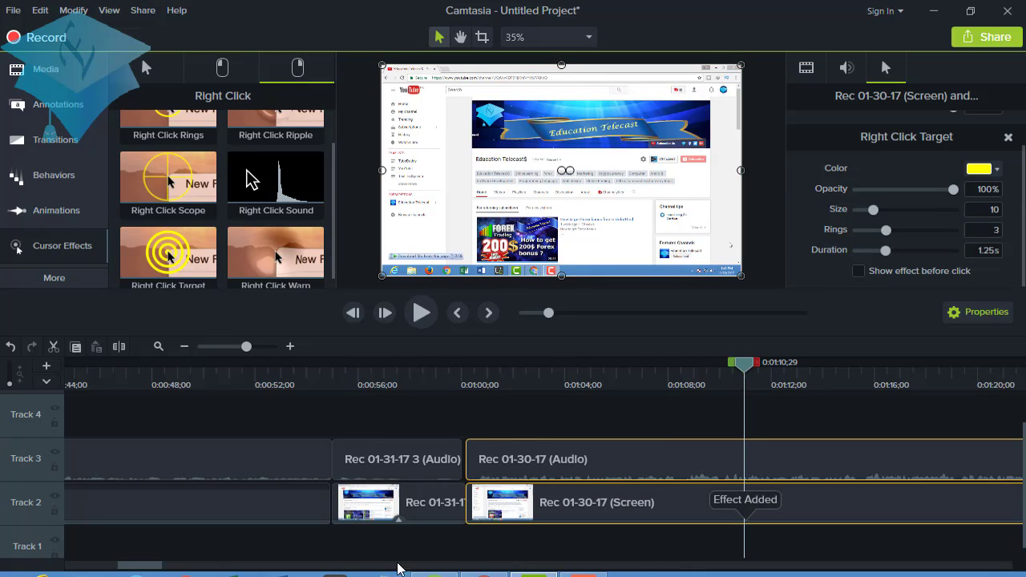
{"action": "mouse_move", "coordinate": [141, 569]}
{"action": "left_mouse_down"}
{"action": "mouse_move", "coordinate": [193, 568]}
{"action": "mouse_move", "coordinate": [137, 566]}
{"action": "left_mouse_up"}
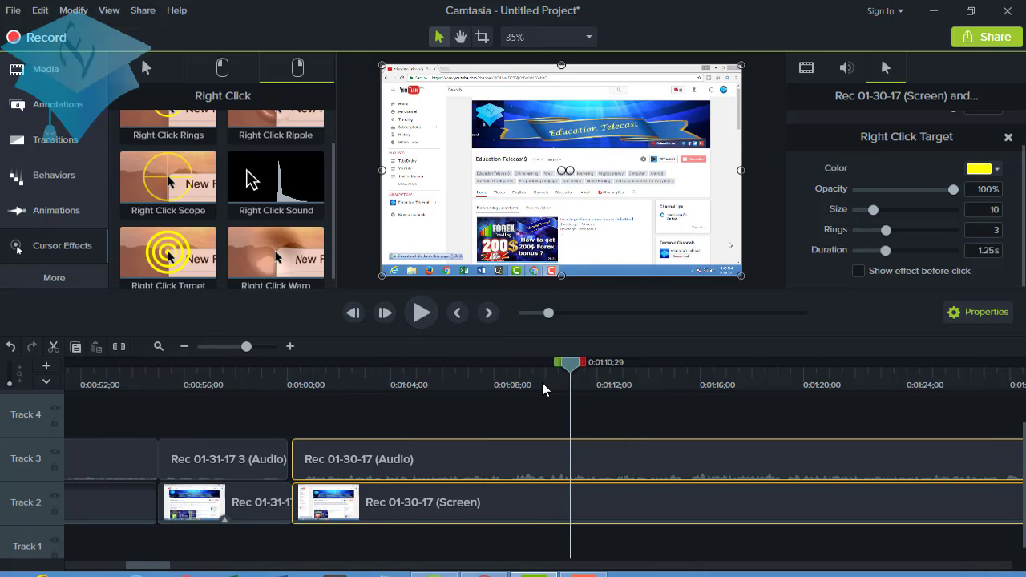
{"action": "left_click_drag", "start_coordinate": [575, 371], "coordinate": [1014, 386]}
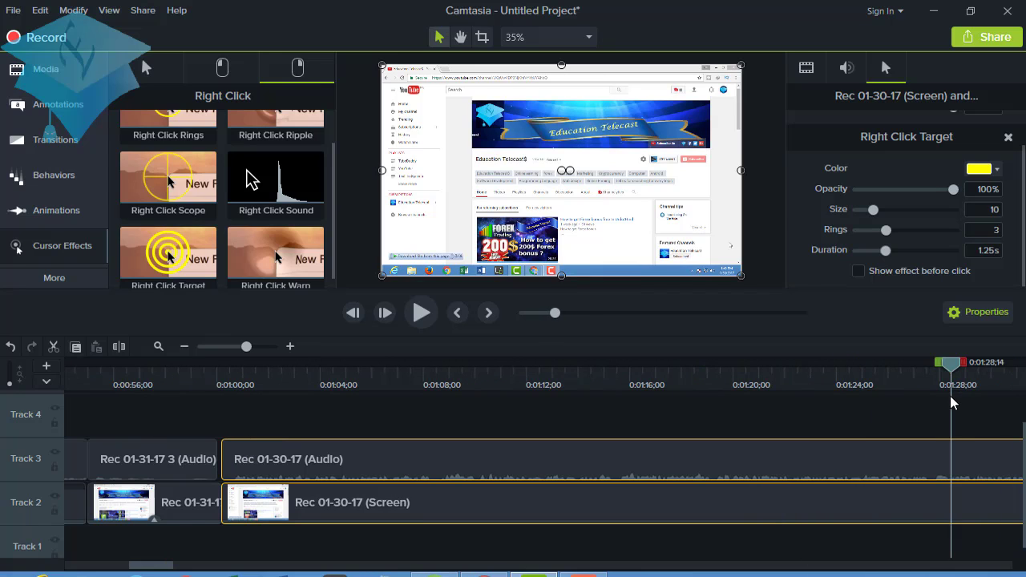
- Find a right-click in the Rec 01-30-17 clip and play its target effect from 0:08:07;06 to 0:08:09;04
{"action": "left_click", "coordinate": [184, 346]}
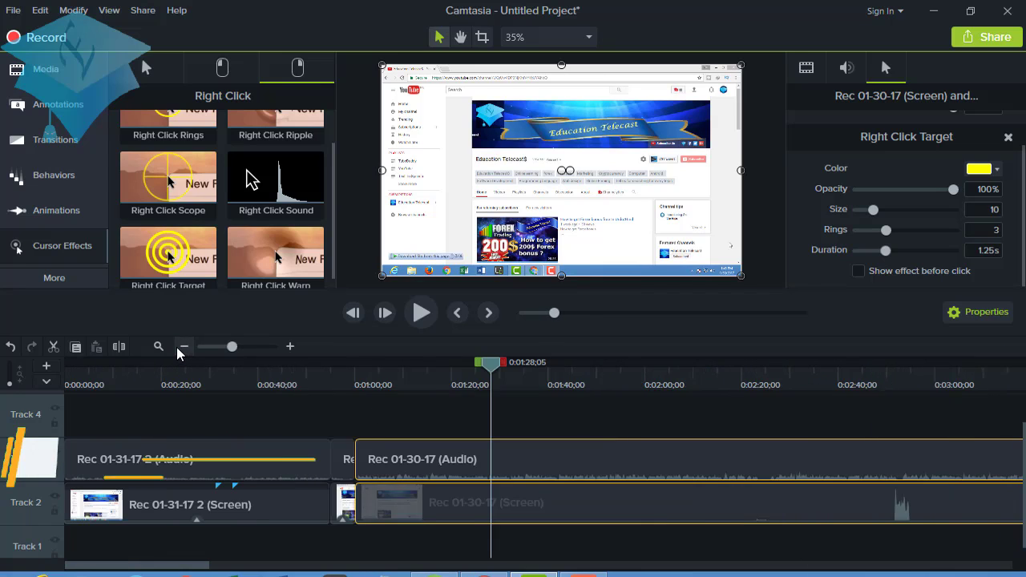
{"action": "left_click", "coordinate": [183, 346]}
{"action": "left_click_drag", "start_coordinate": [275, 384], "coordinate": [610, 508]}
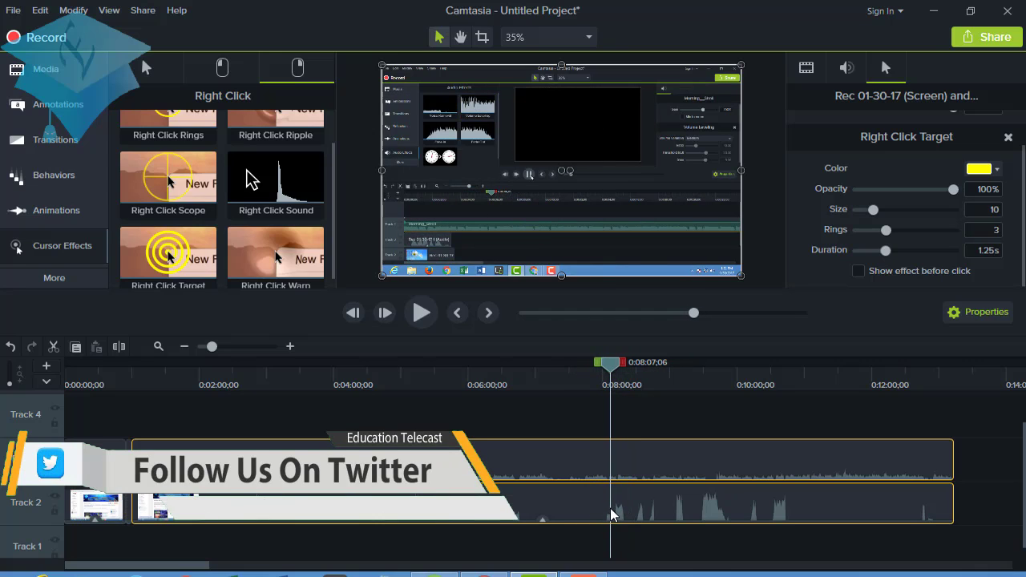
{"action": "left_click", "coordinate": [421, 312]}
{"action": "left_click", "coordinate": [421, 314]}
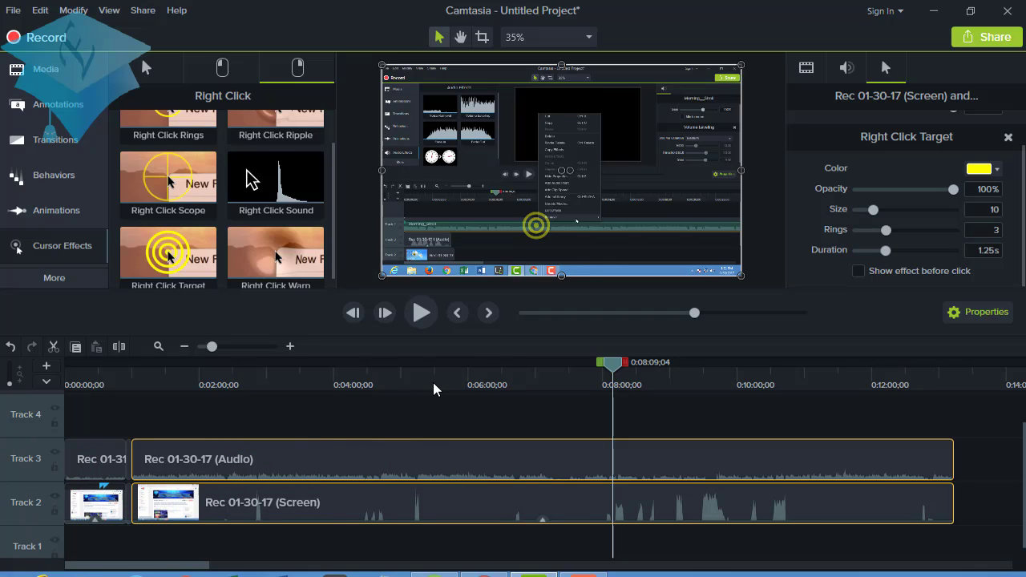
{"action": "left_click", "coordinate": [860, 271]}
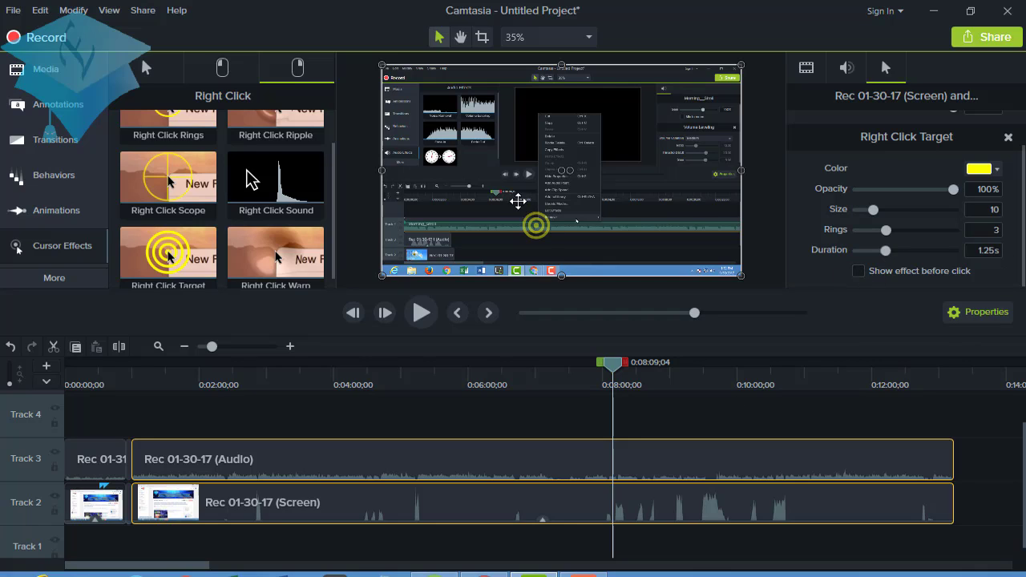